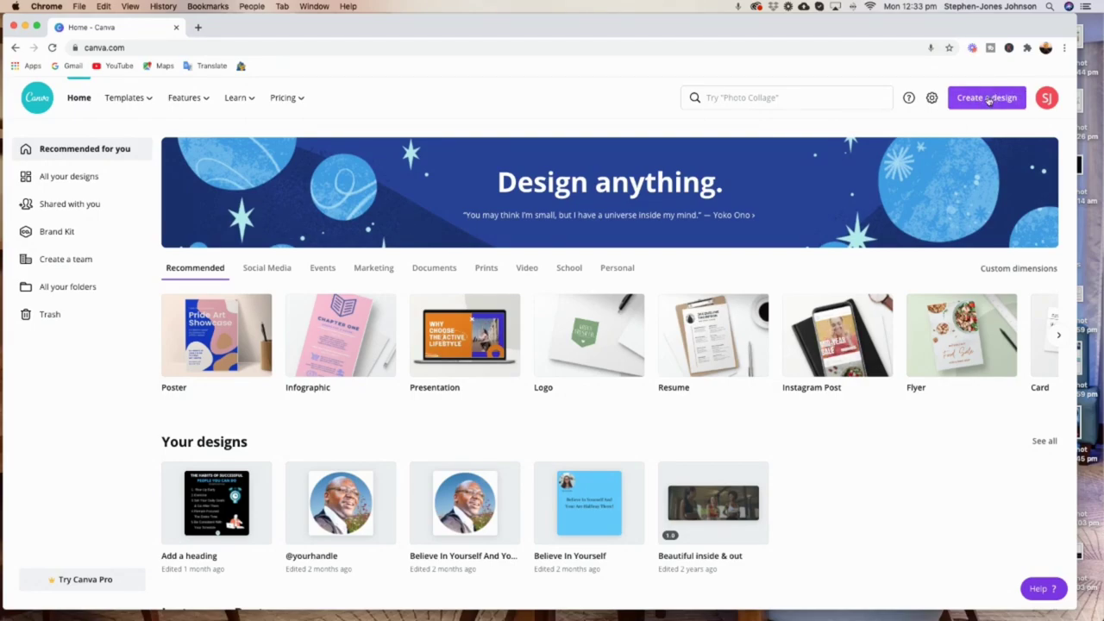
Start a blank 1000 × 1000 px custom-size design and scroll through the templates panel.
click(989, 99)
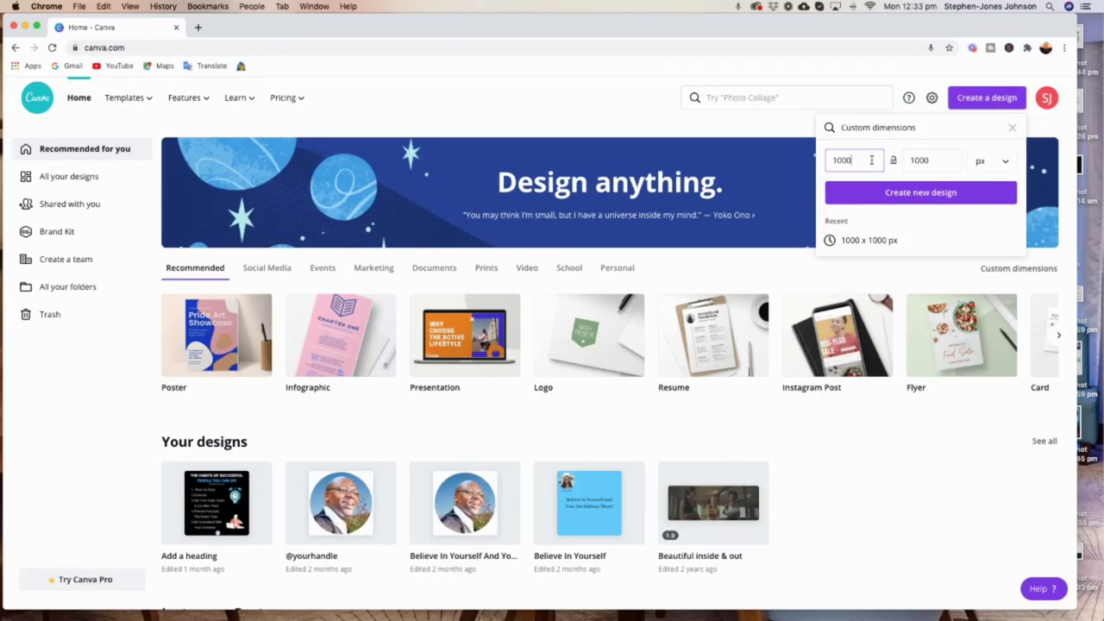
click(927, 193)
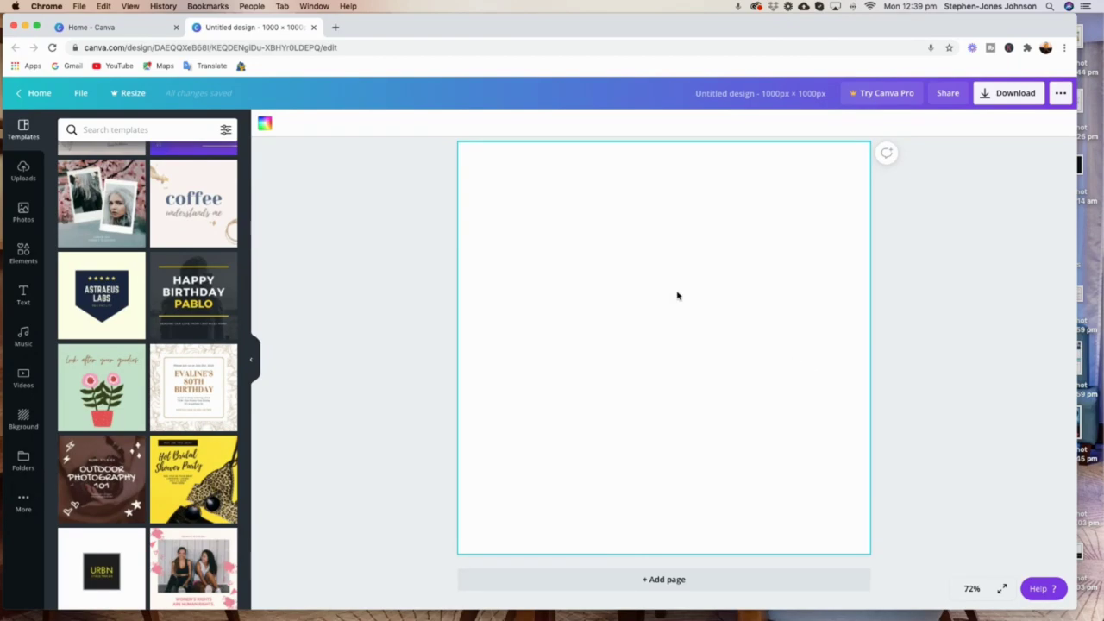
mouse_move(188, 262)
scroll(188, 262, up, 5)
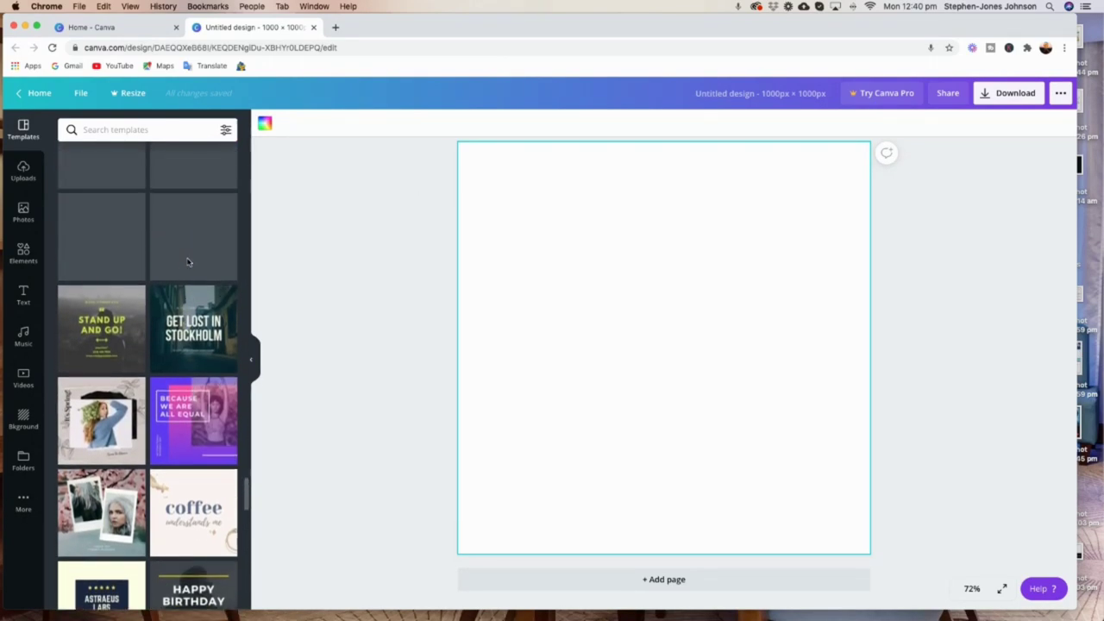
scroll(183, 270, down, 3)
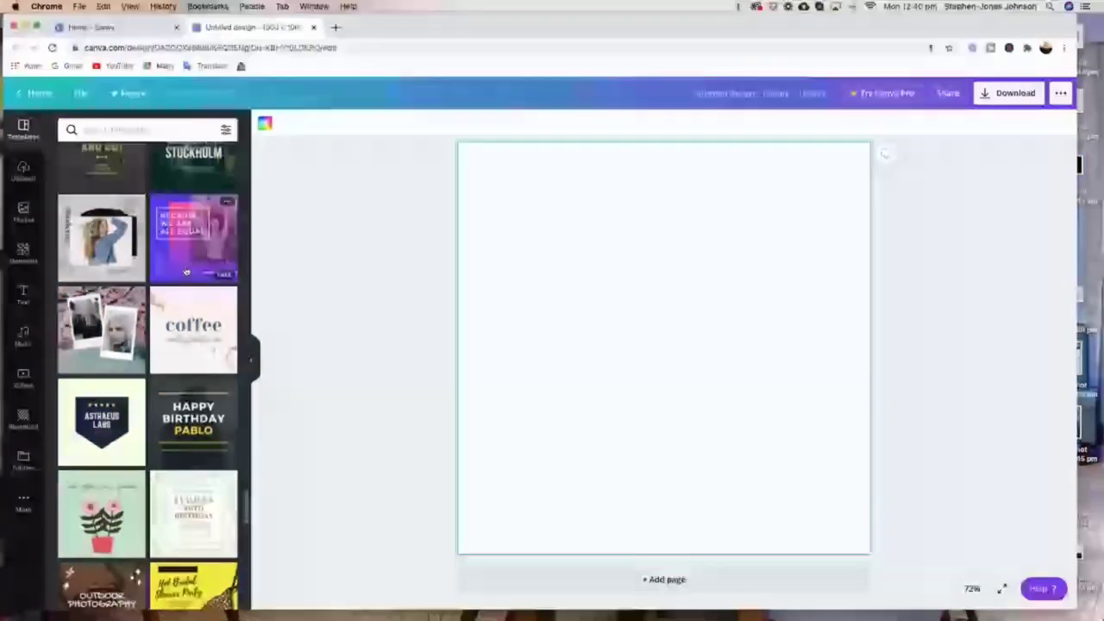
scroll(183, 270, down, 9)
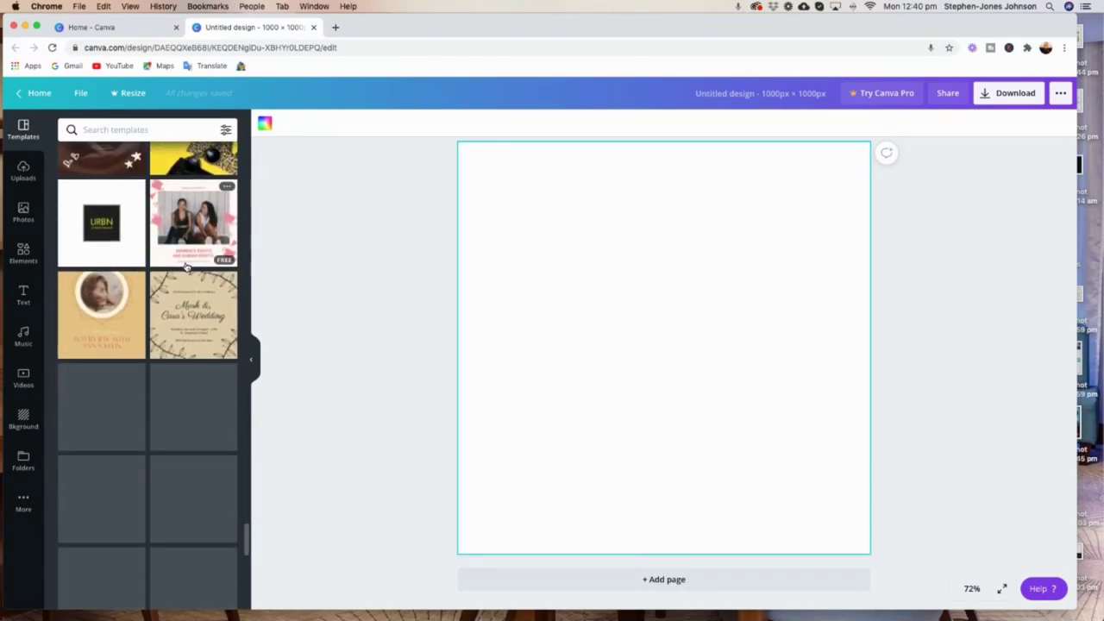
scroll(186, 267, up, 4)
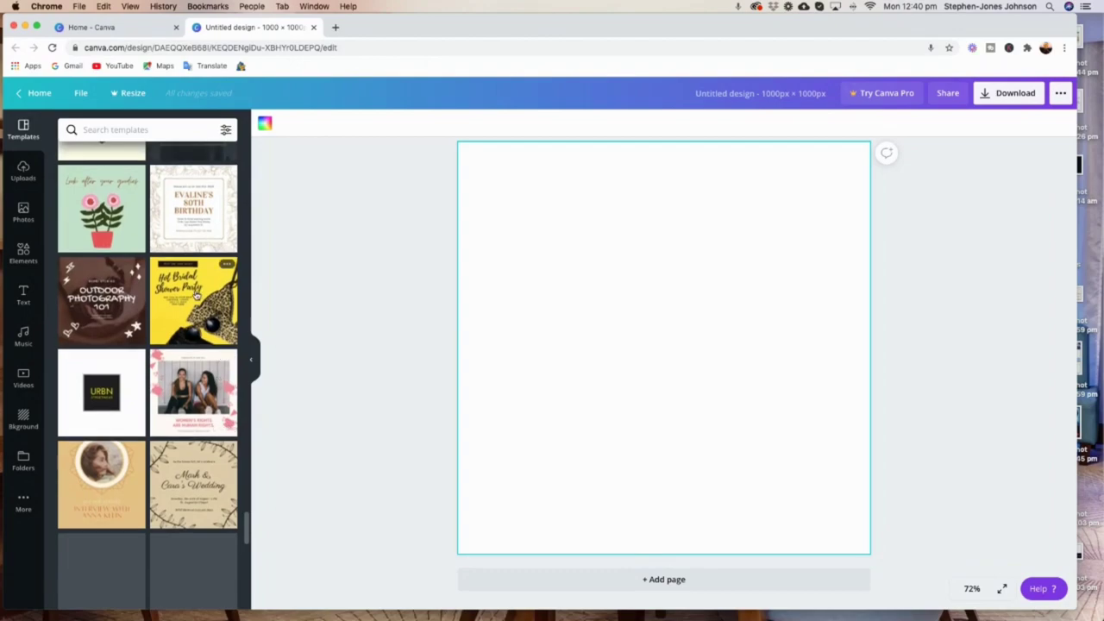
Apply the pink Women's Rights template, select its two-women photo and open the Photos library.
click(201, 366)
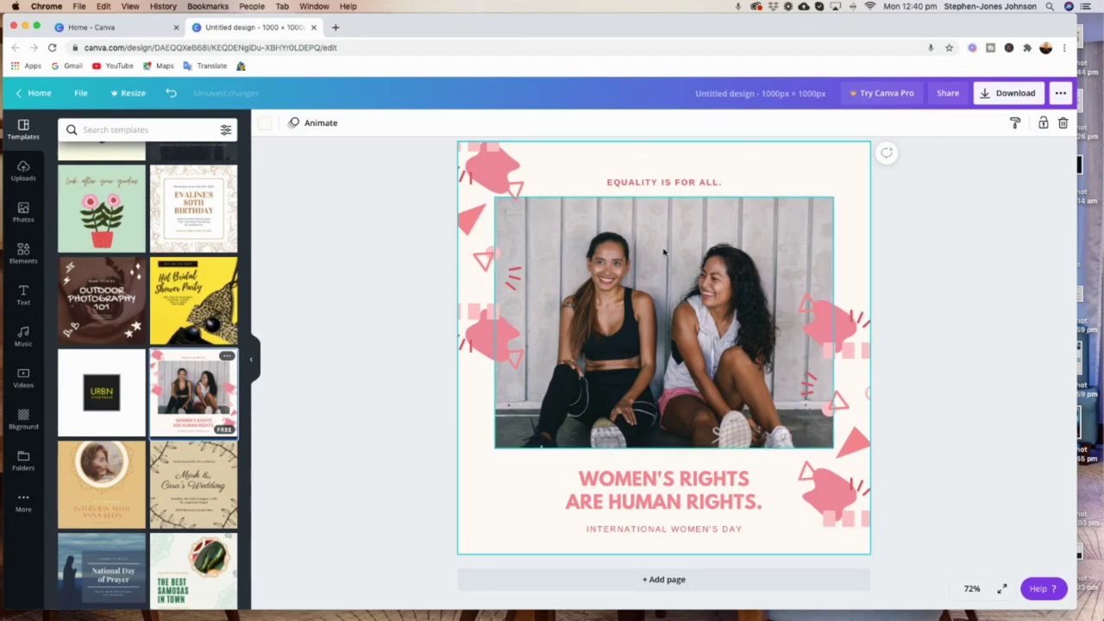
click(637, 285)
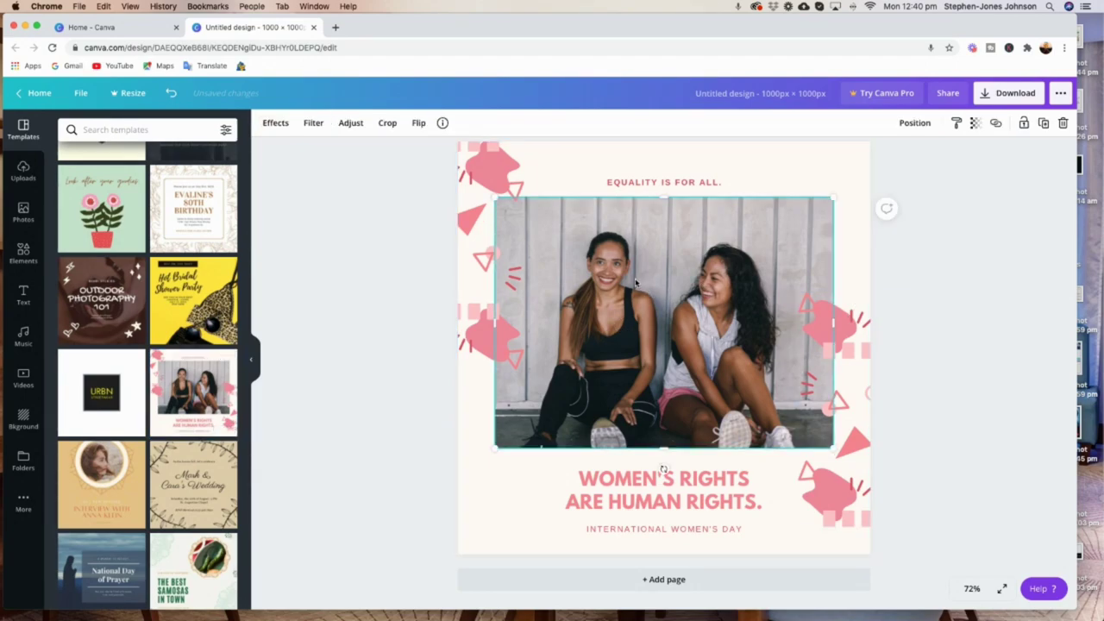
click(24, 213)
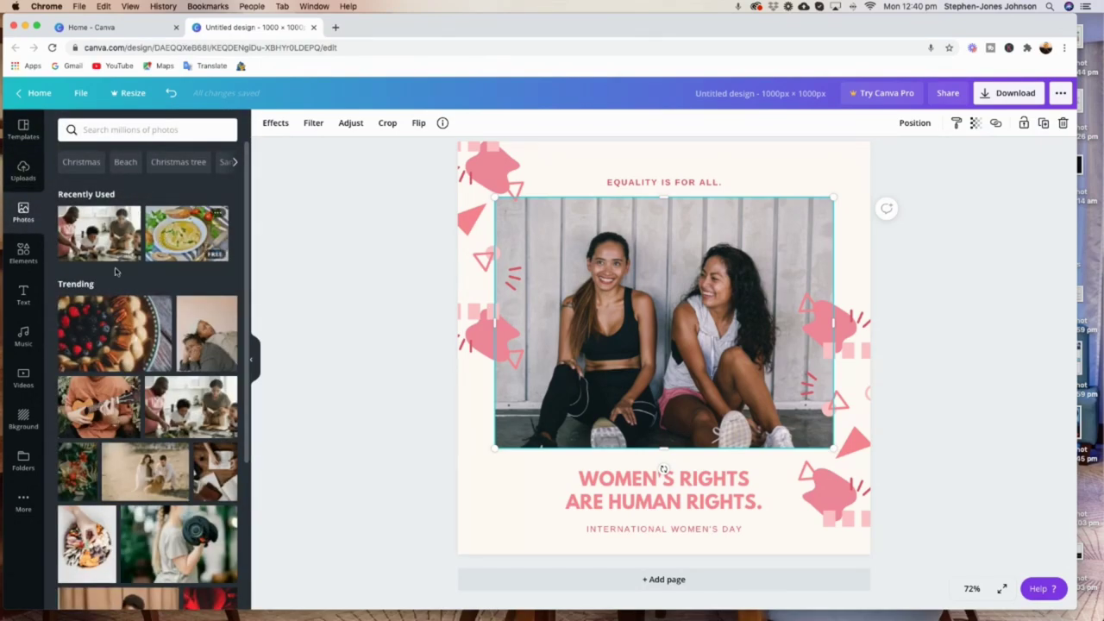
Scroll through the stock photo library looking for a replacement image.
scroll(159, 428, down, 5)
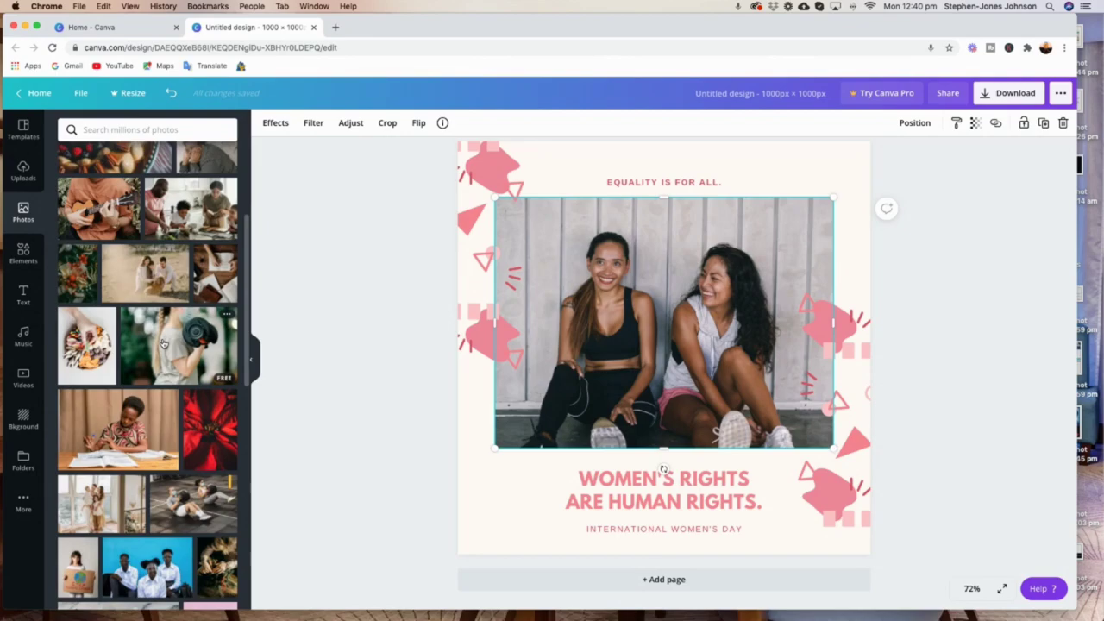
scroll(163, 344, down, 3)
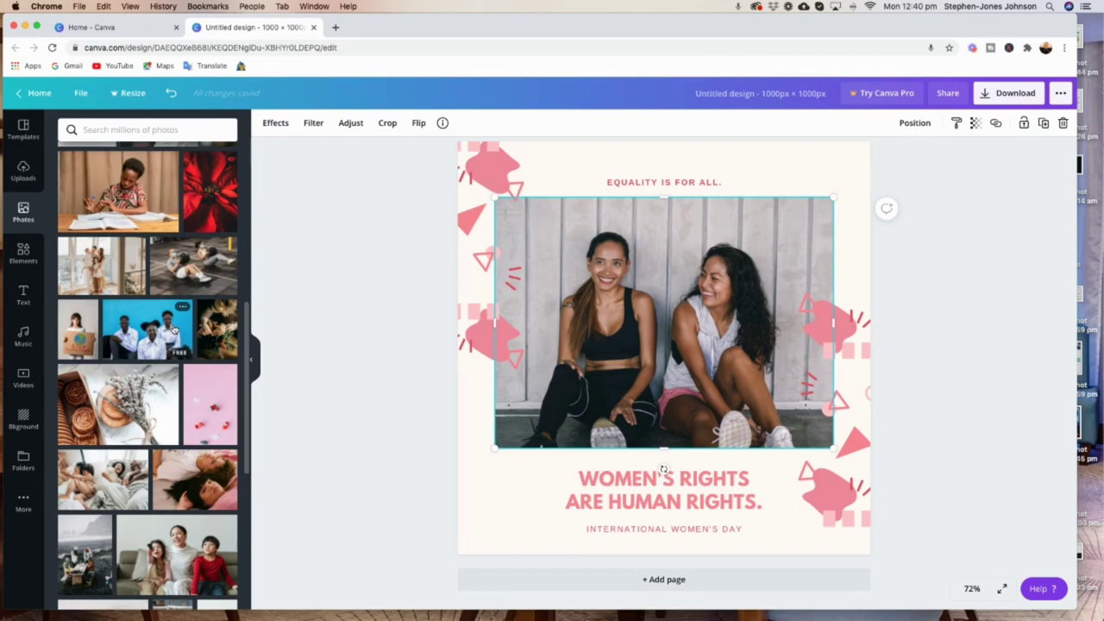
scroll(175, 329, down, 15)
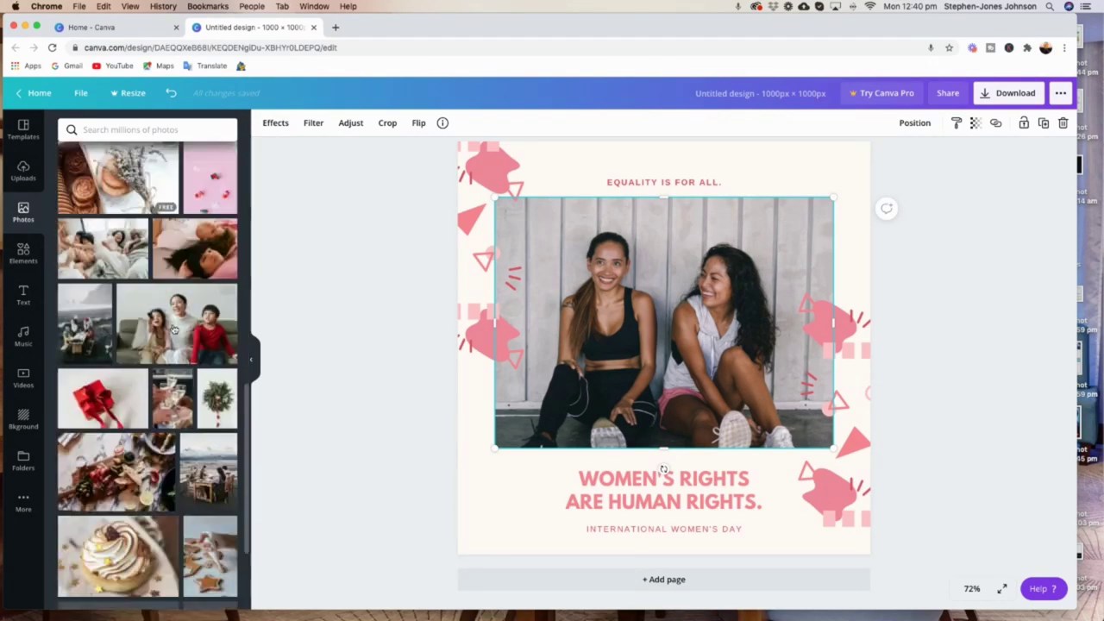
scroll(176, 327, down, 3)
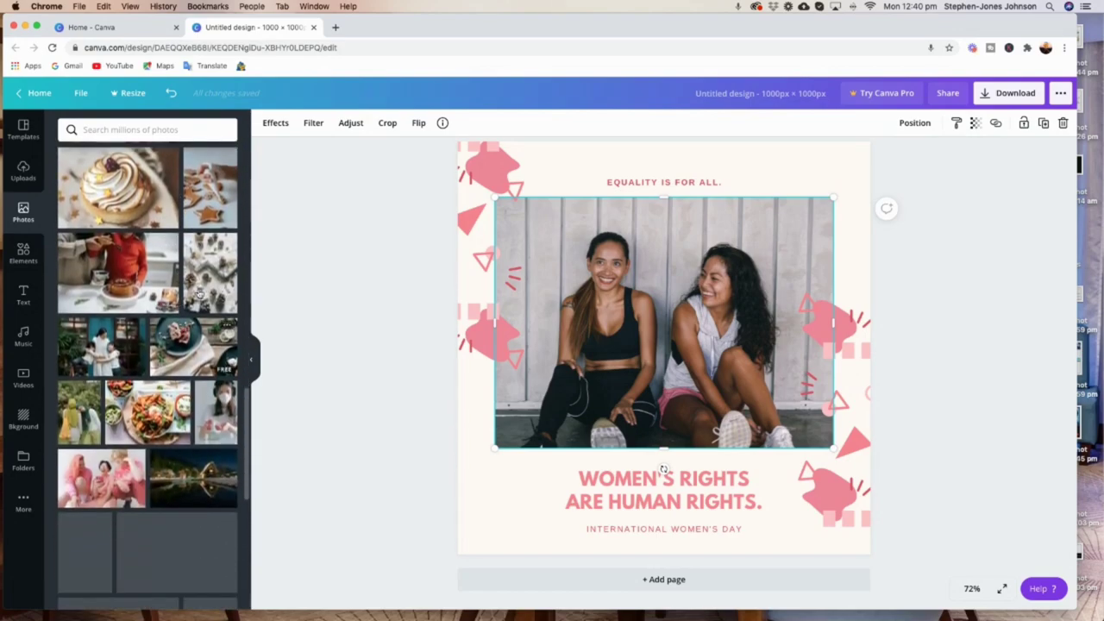
scroll(172, 392, down, 2)
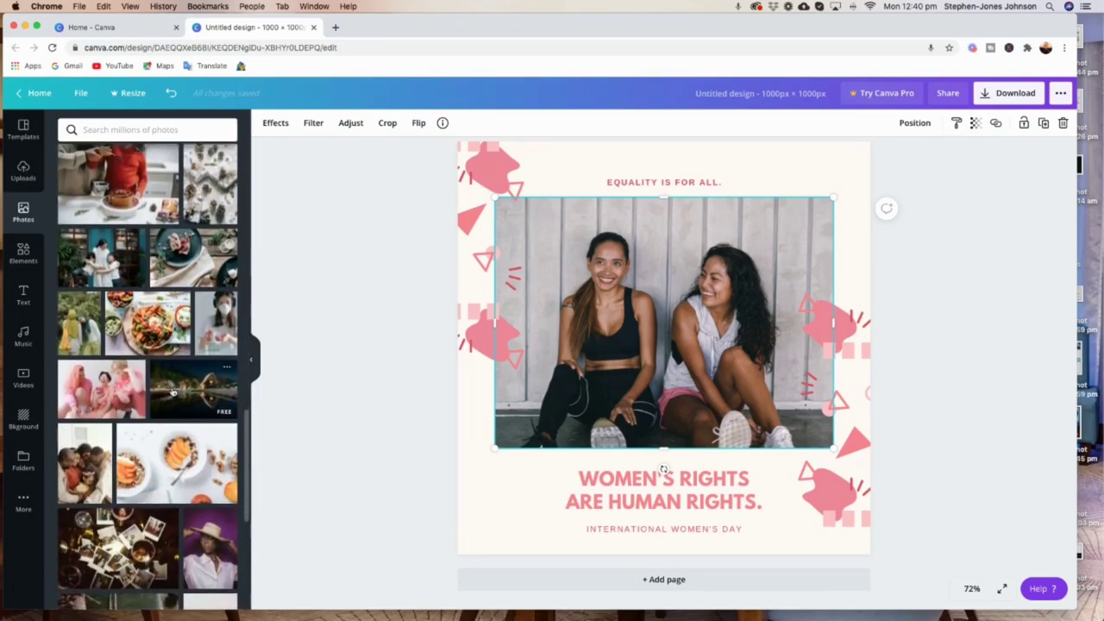
scroll(181, 364, up, 5)
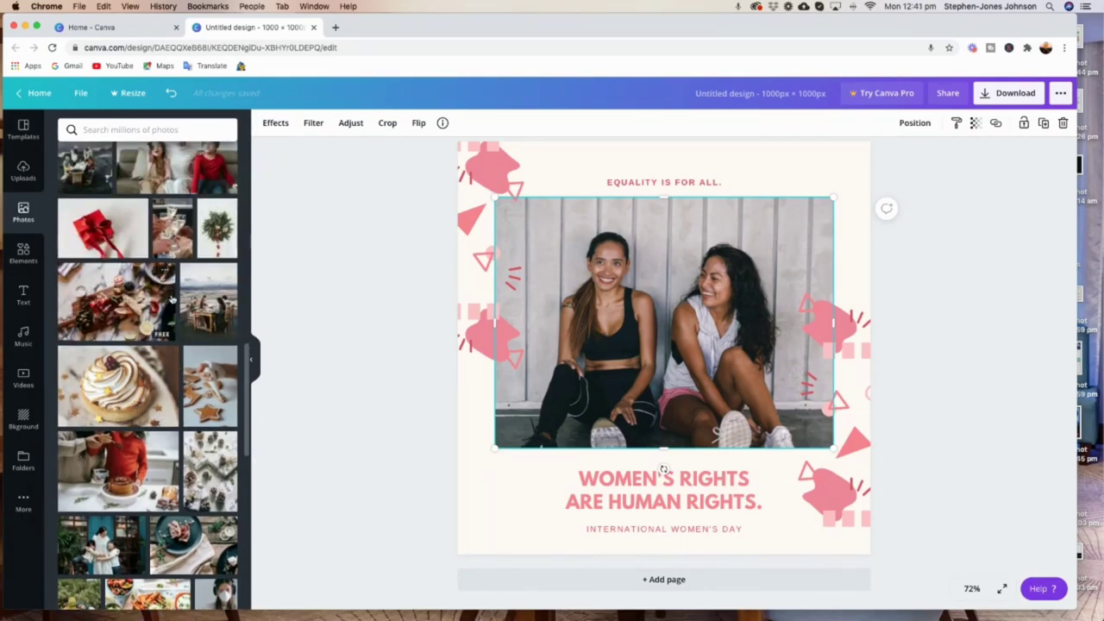
scroll(177, 301, up, 3)
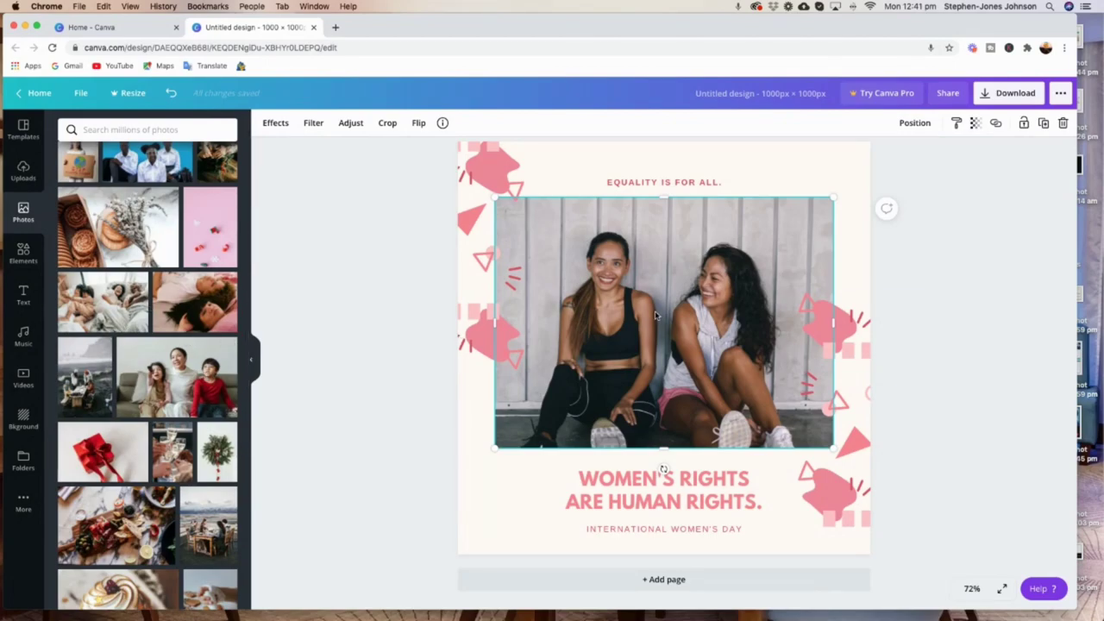
Delete the two-women photo, undo that, and add the family-and-dog stock photo.
click(1064, 125)
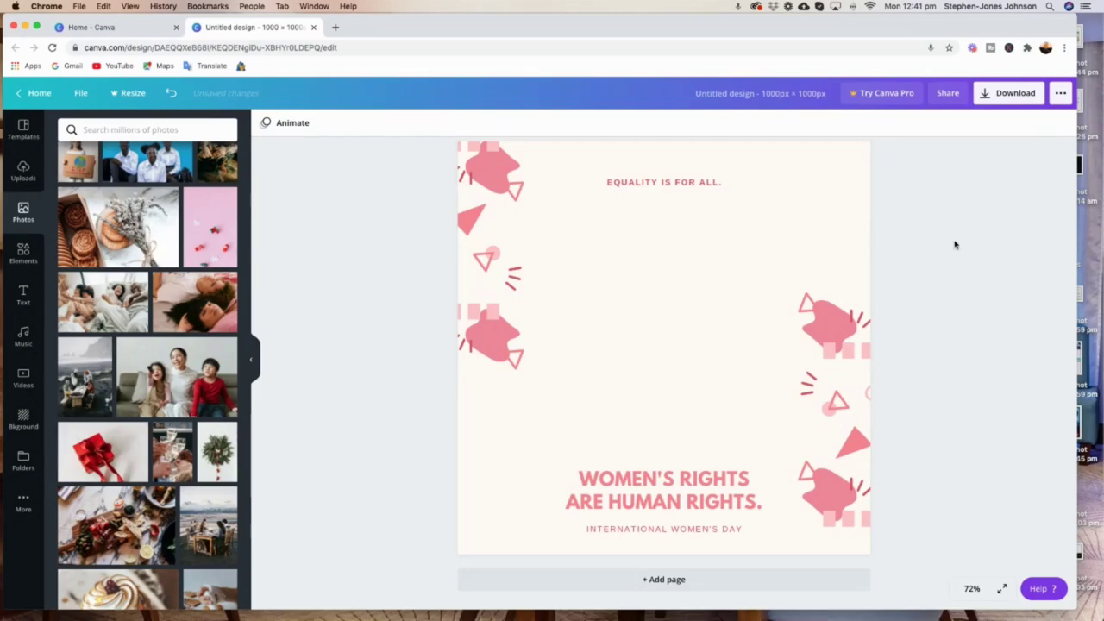
click(171, 93)
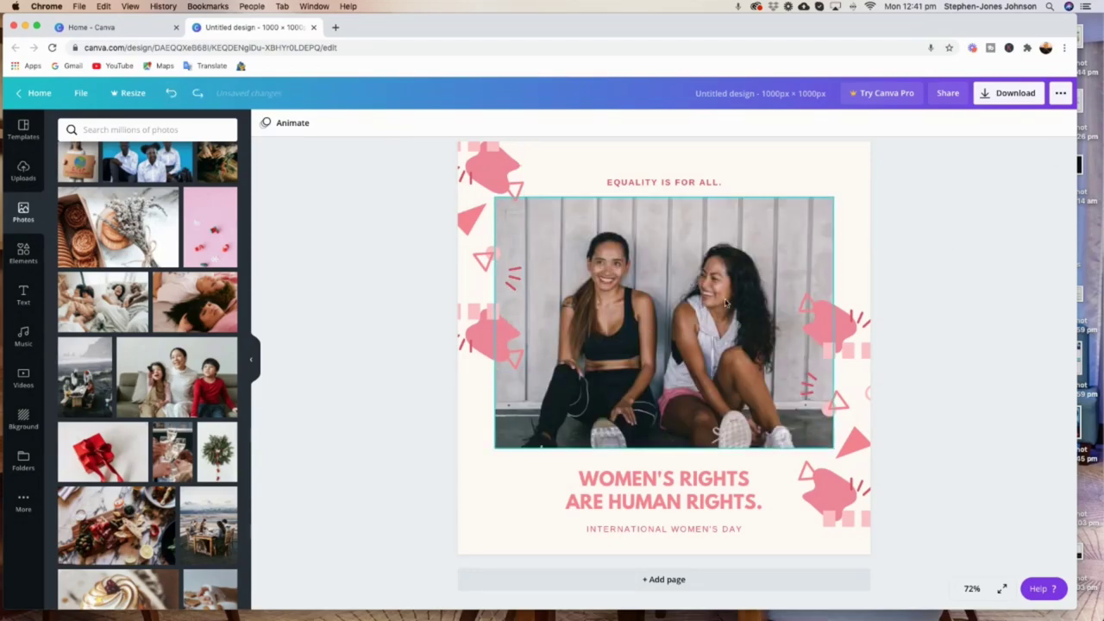
scroll(222, 263, down, 3)
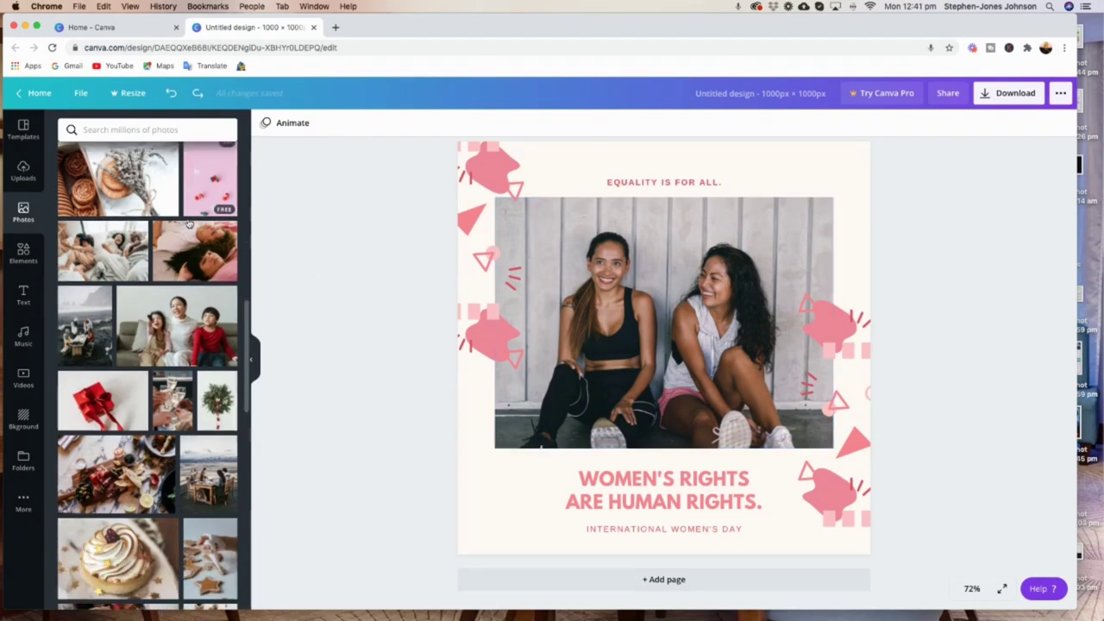
scroll(217, 290, down, 5)
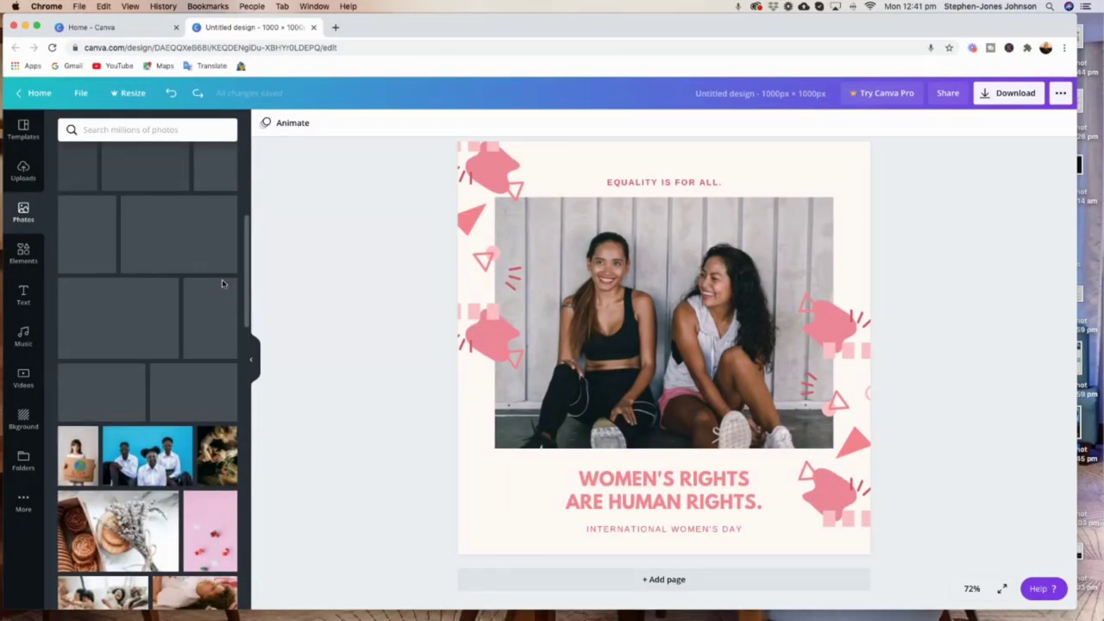
scroll(129, 312, up, 4)
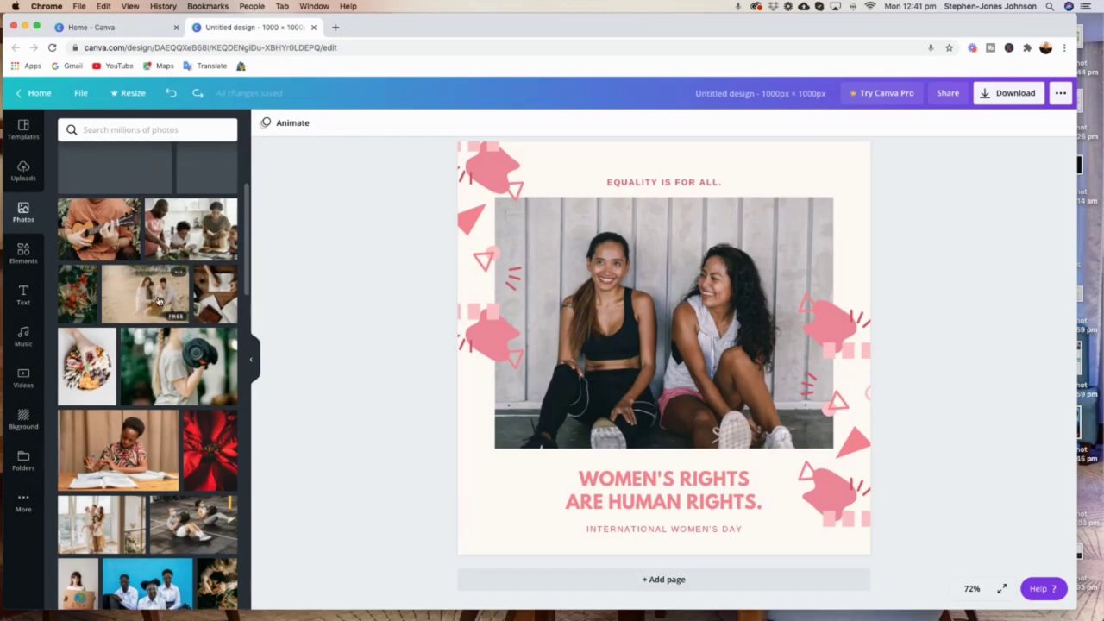
click(154, 297)
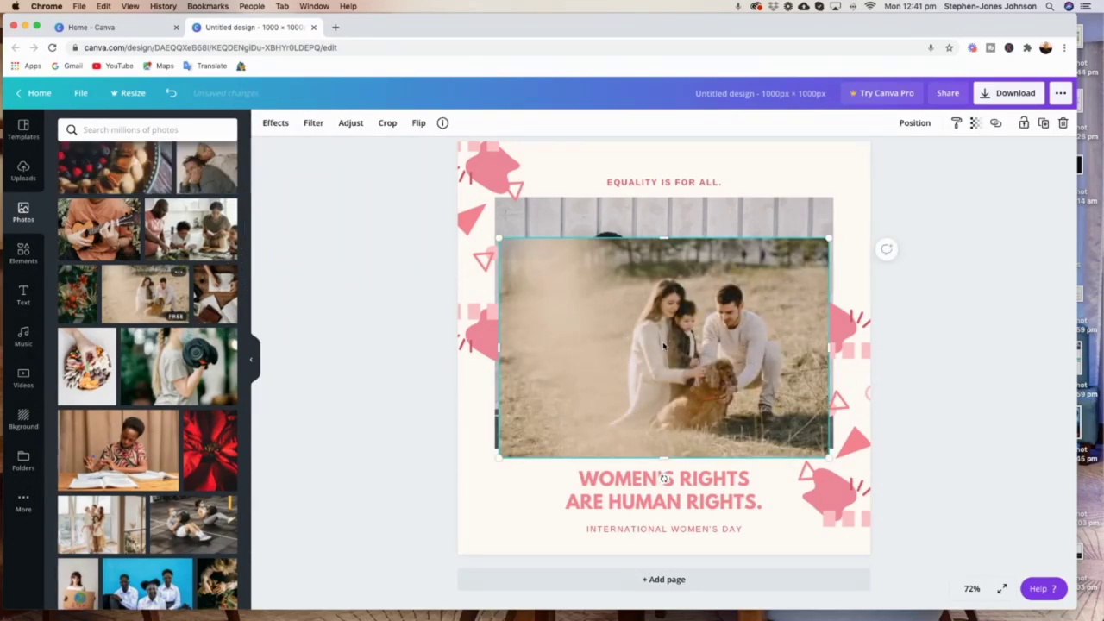
Move, enlarge and crop the family photo to fill the space between heading and slogan.
drag(653, 344, 648, 322)
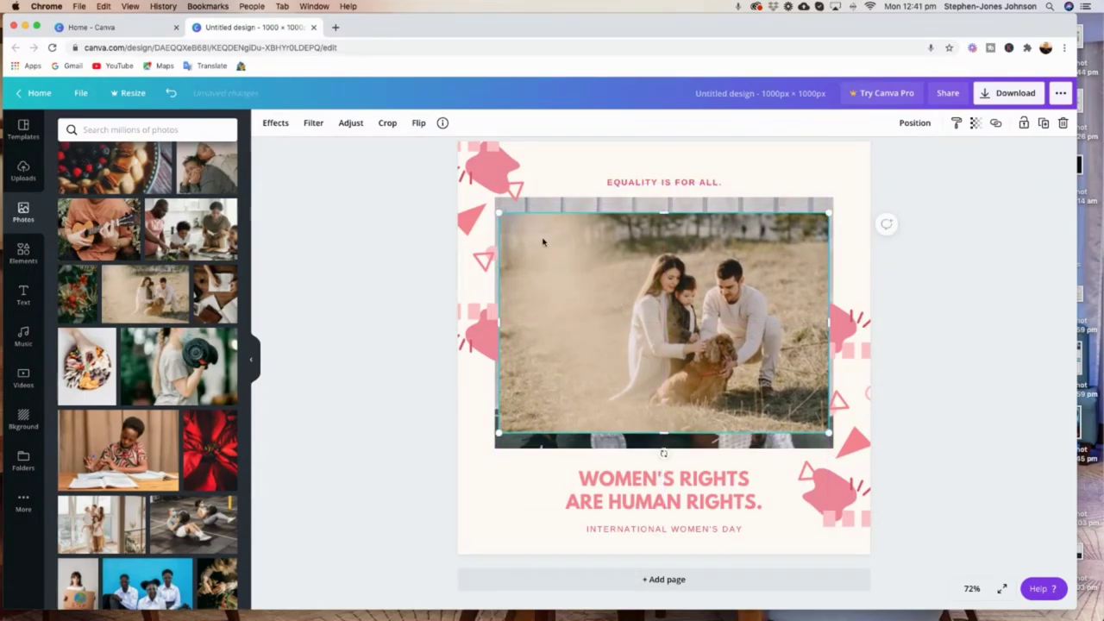
drag(497, 203, 488, 196)
drag(661, 204, 662, 197)
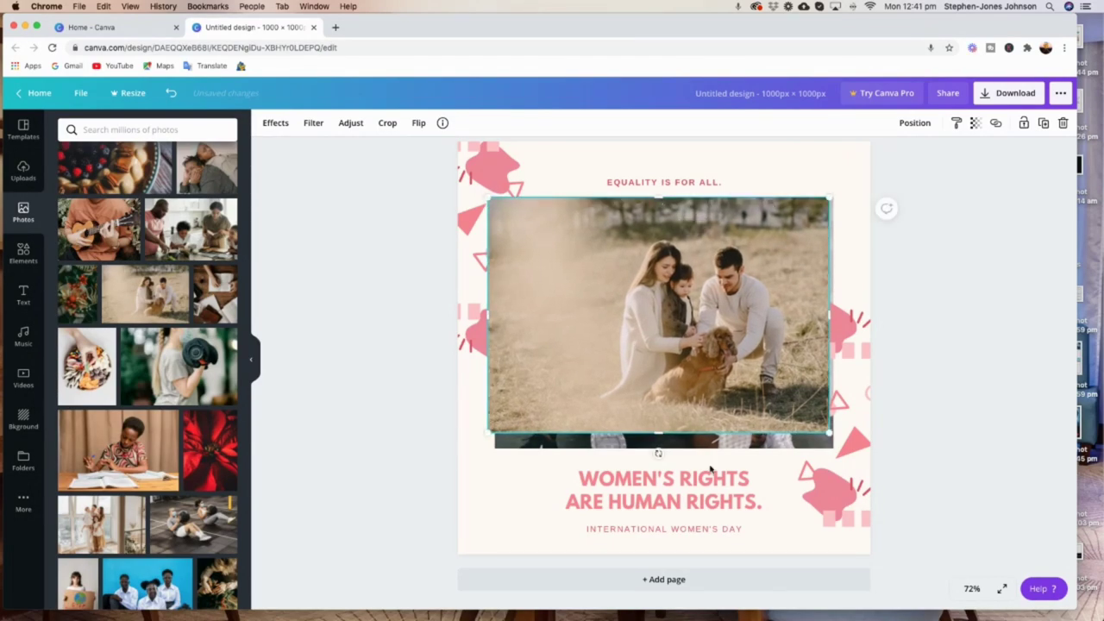
drag(657, 431, 657, 447)
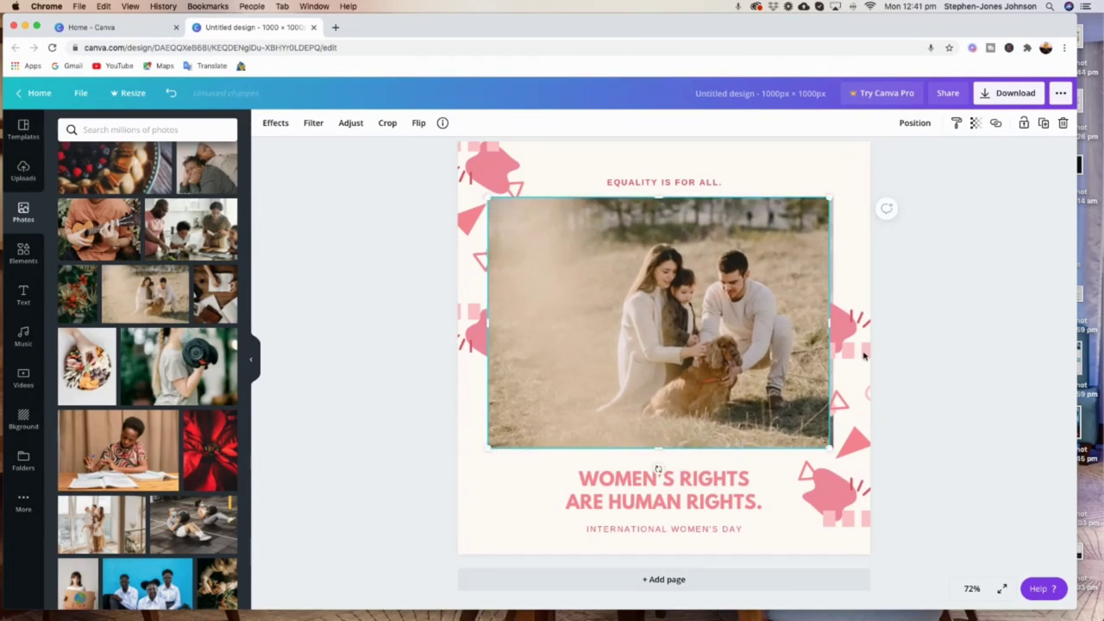
drag(824, 324, 843, 324)
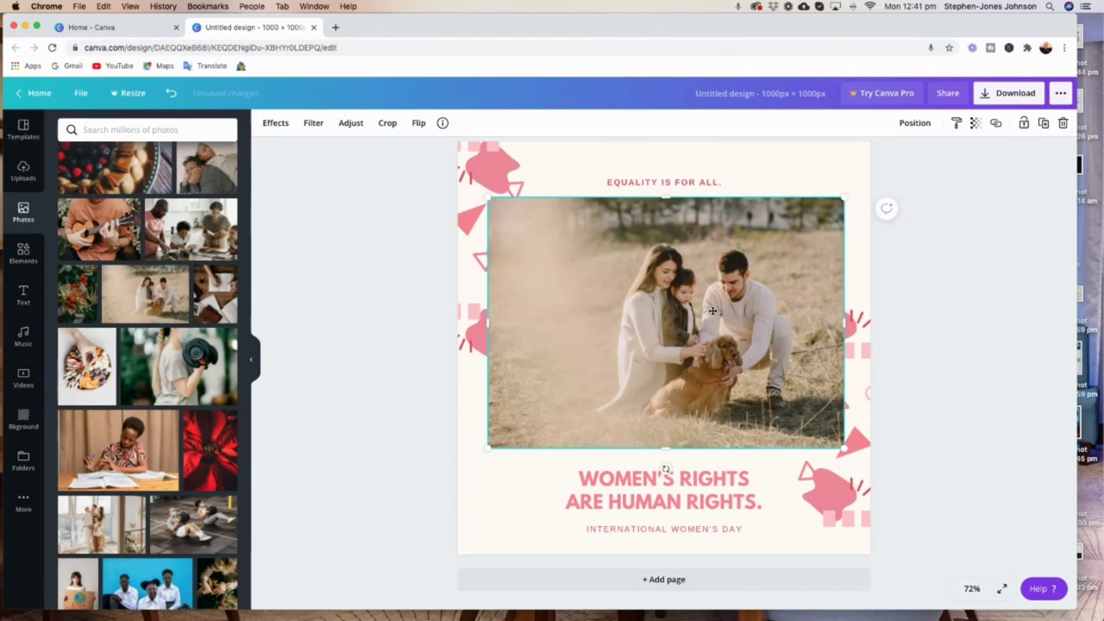
double_click(715, 312)
drag(715, 311, 702, 309)
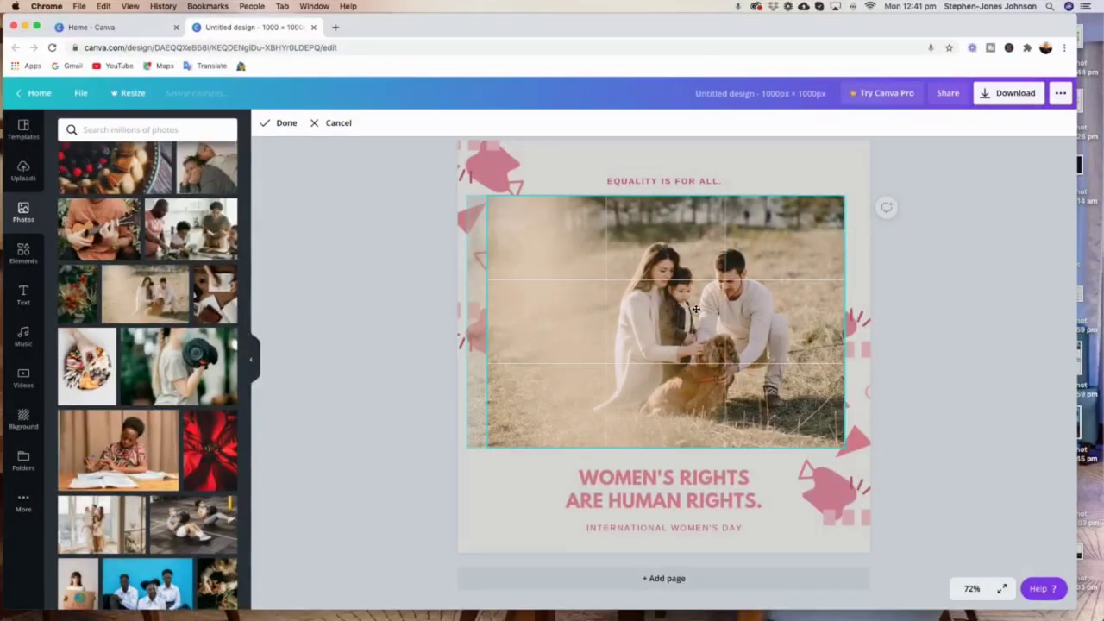
Finish the crop, send the family photo back two layers, and delete the two-women photo.
click(933, 256)
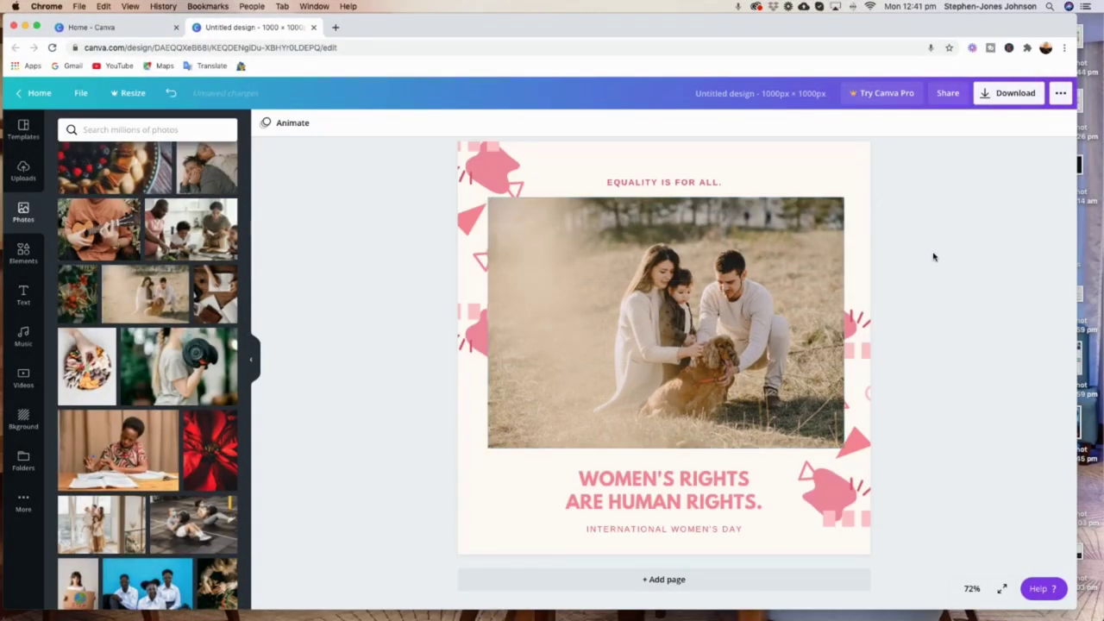
click(722, 298)
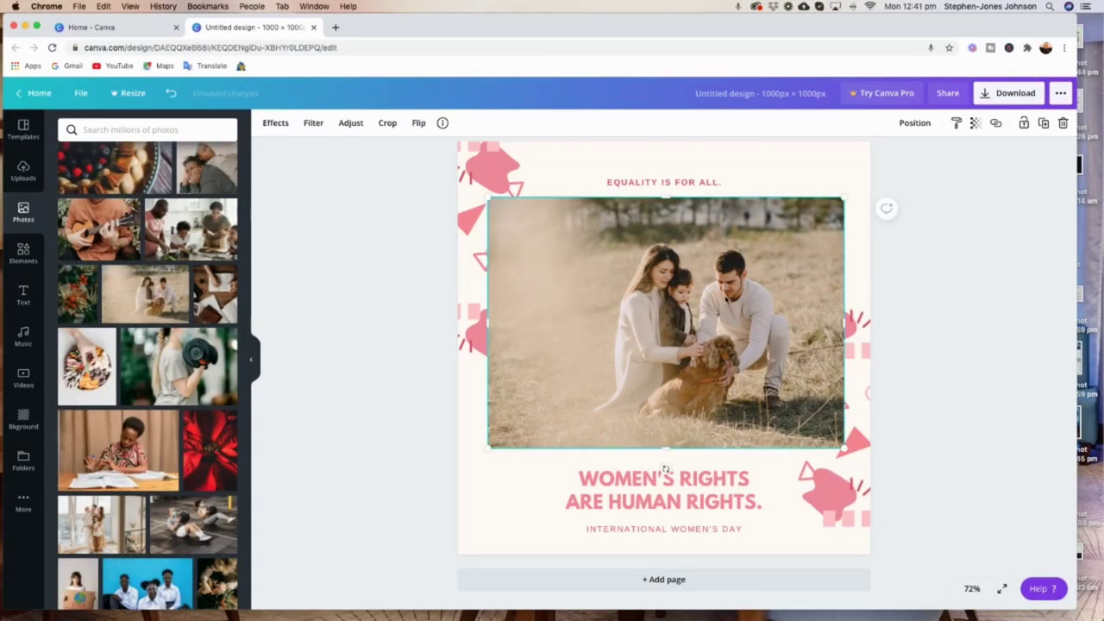
click(916, 123)
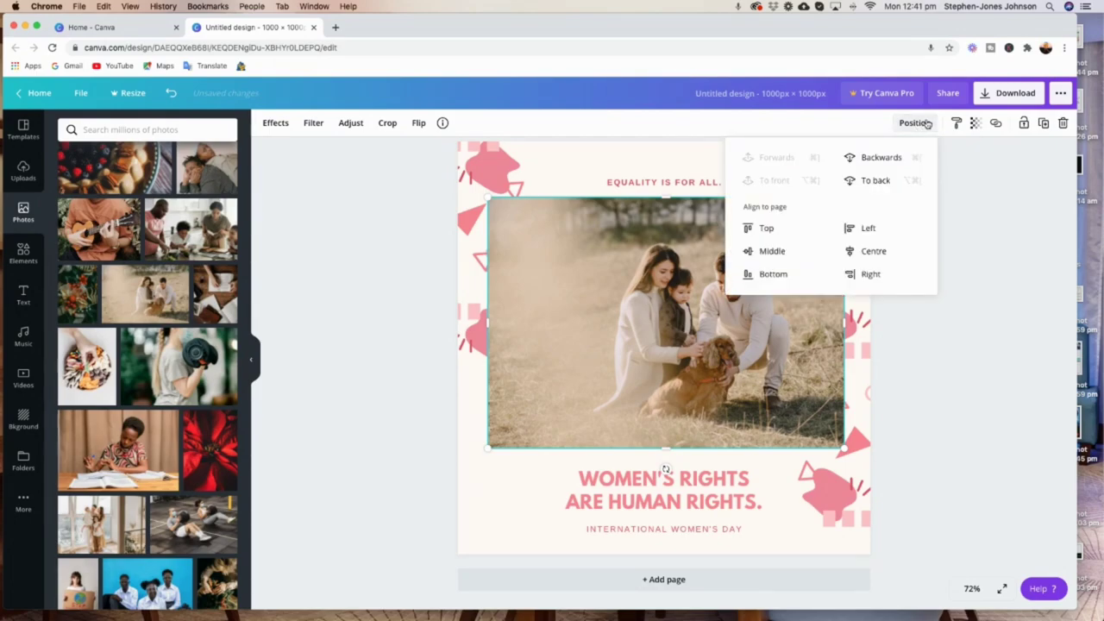
click(881, 158)
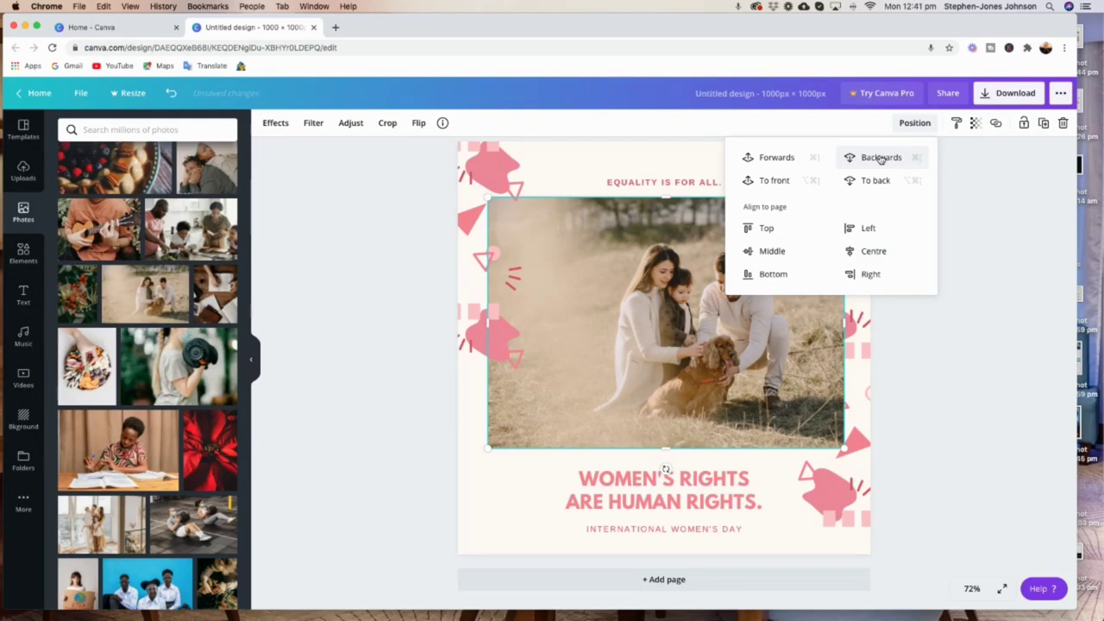
click(880, 158)
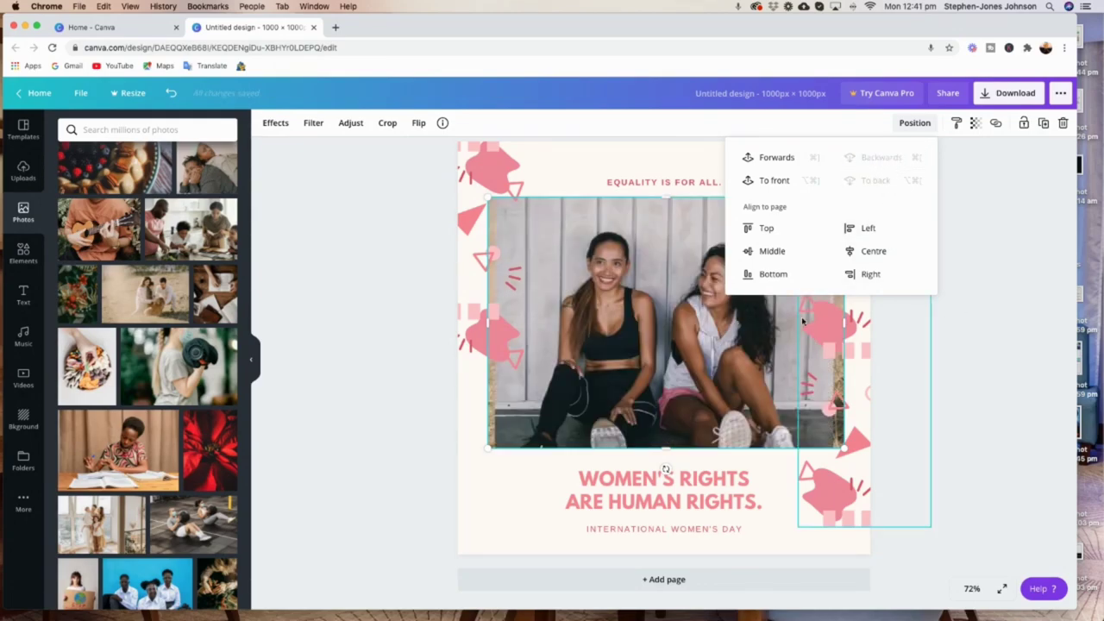
click(693, 319)
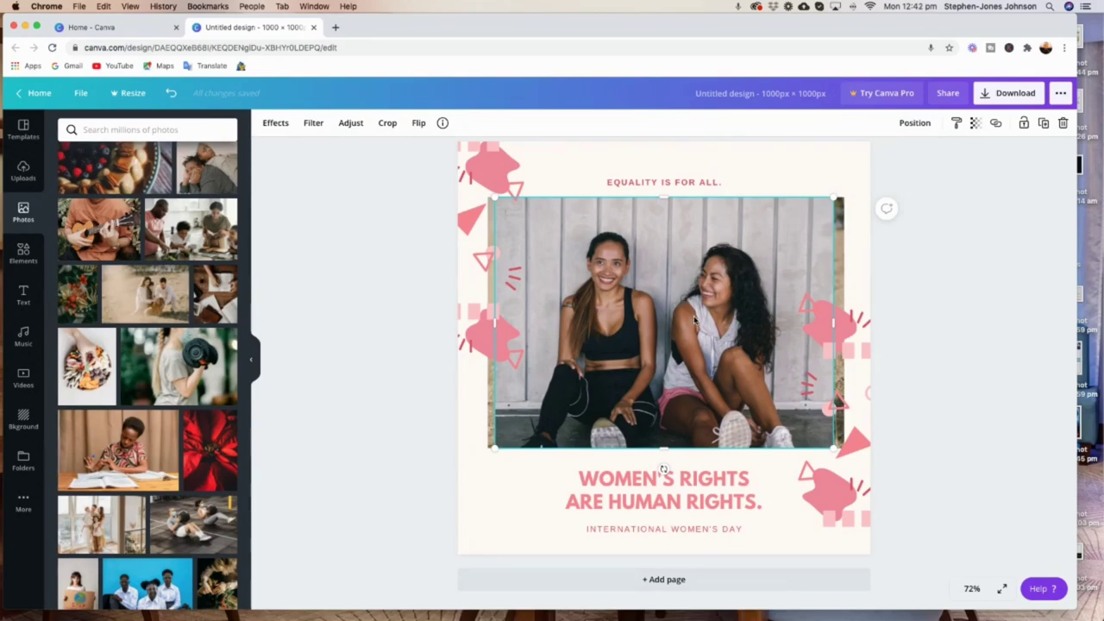
key(Delete)
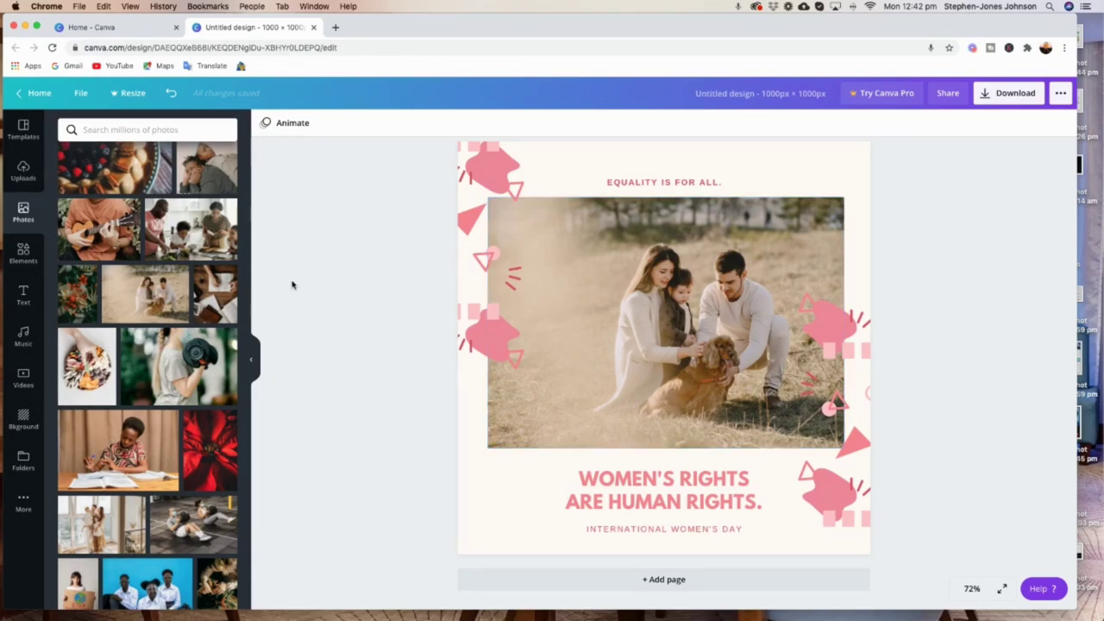
Duplicate page 1 as page 2 and select the photo on the new page.
scroll(127, 254, down, 4)
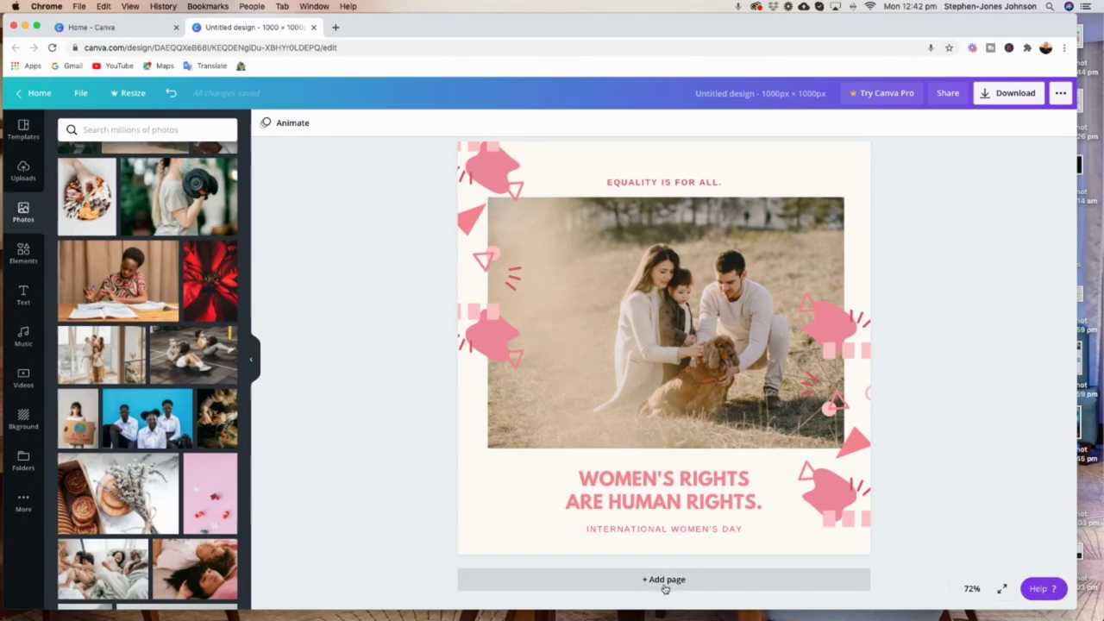
scroll(844, 158, up, 1)
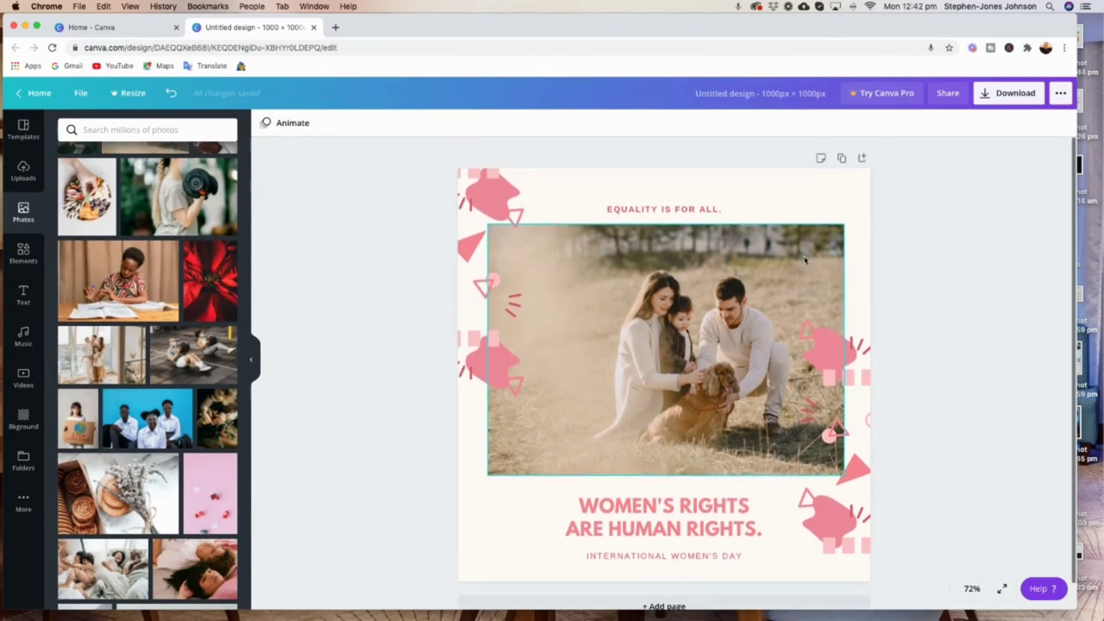
click(844, 159)
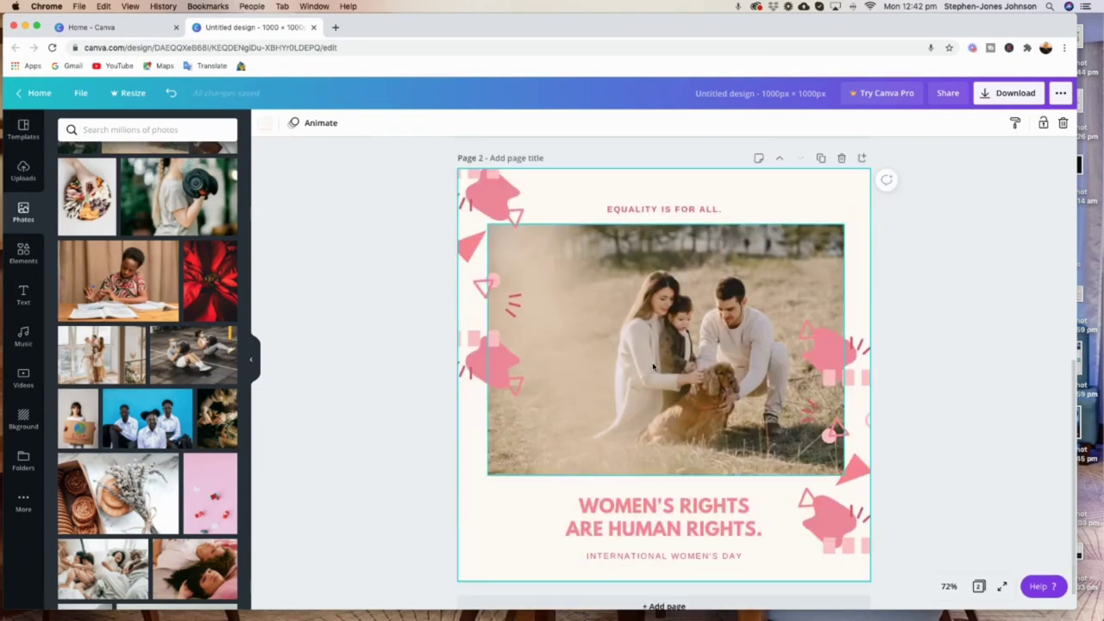
scroll(660, 362, down, 5)
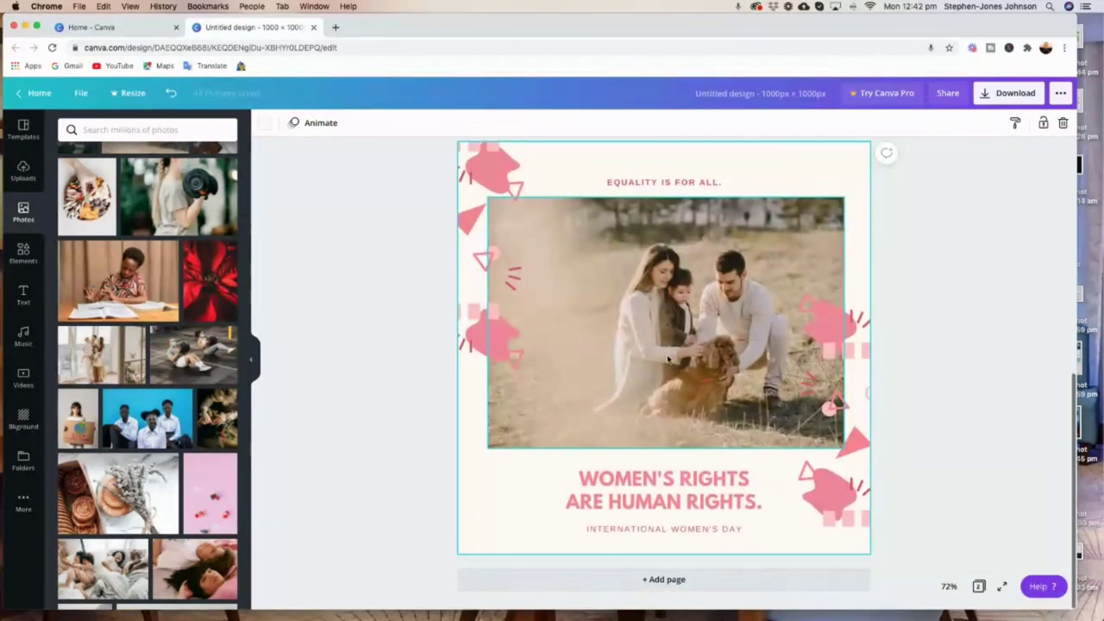
click(670, 335)
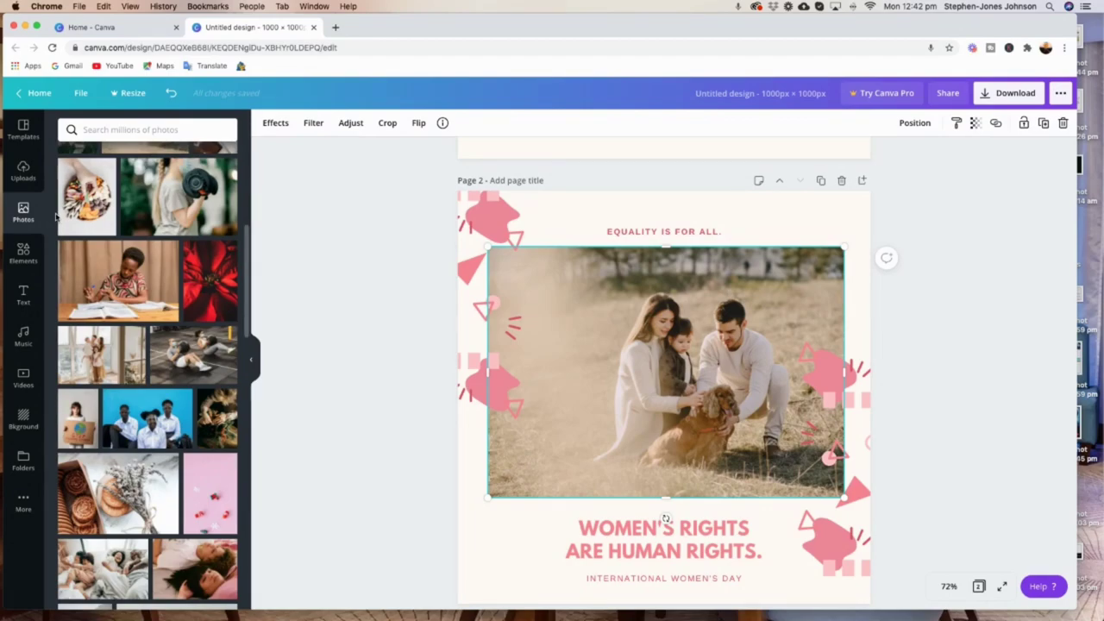
Open Uploads and check the Images, Videos and Audio tabs of uploaded media.
click(25, 177)
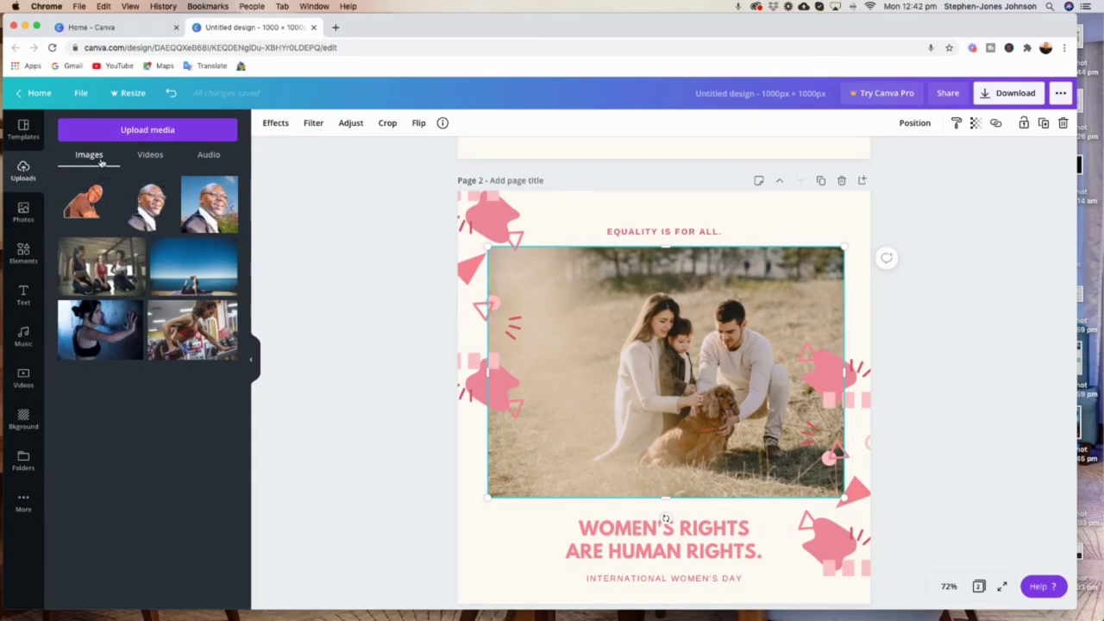
click(150, 155)
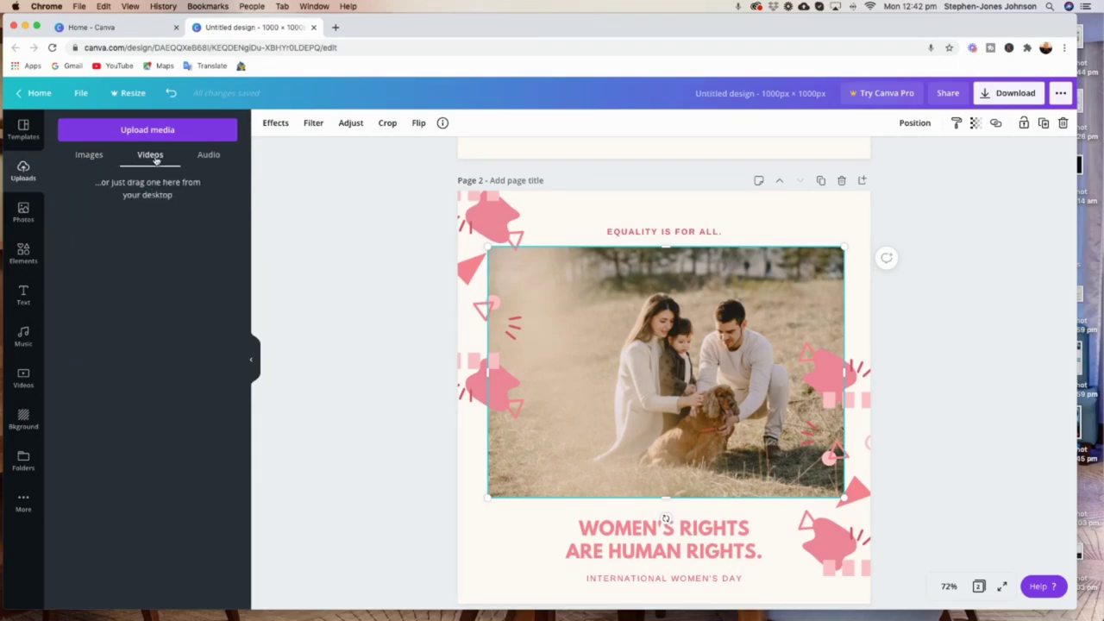
click(210, 156)
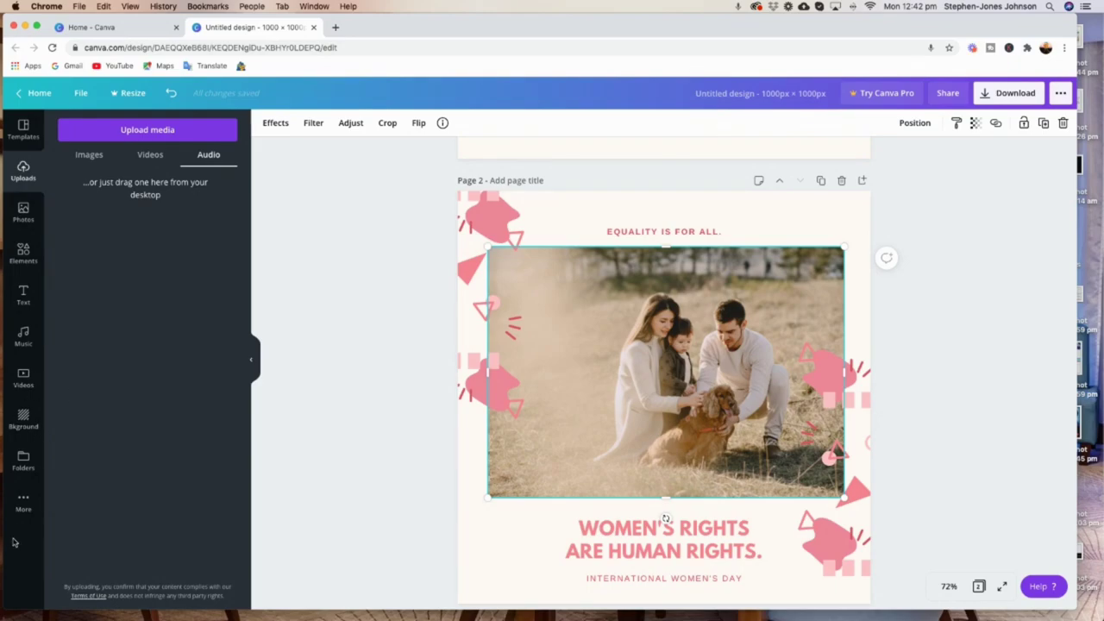
Scroll through the More apps list, then switch to the Music track library.
click(23, 502)
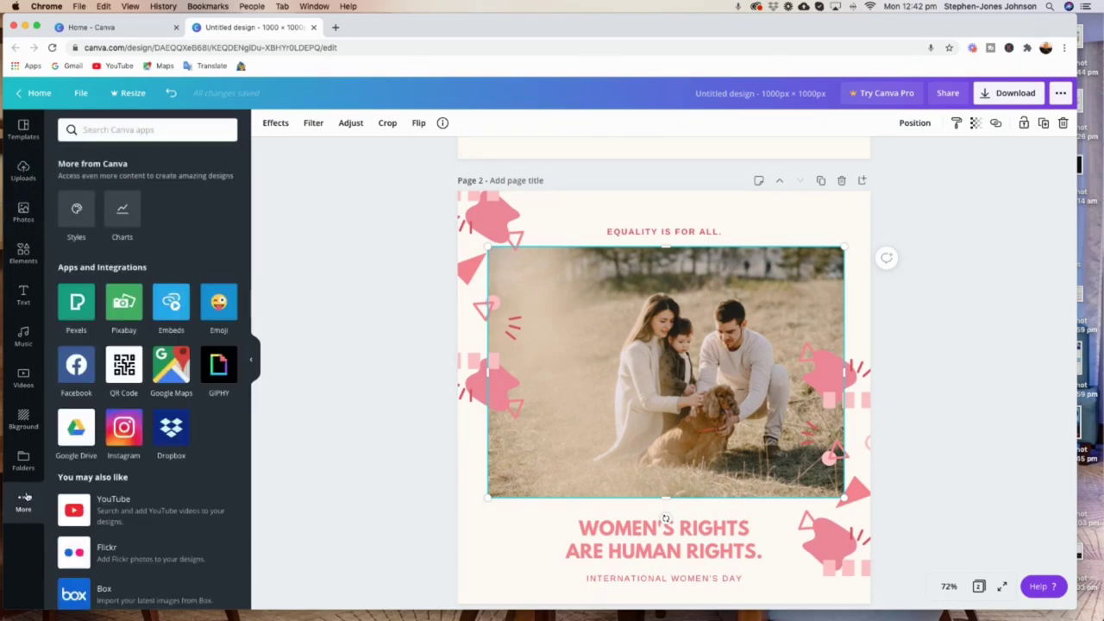
scroll(143, 465, down, 5)
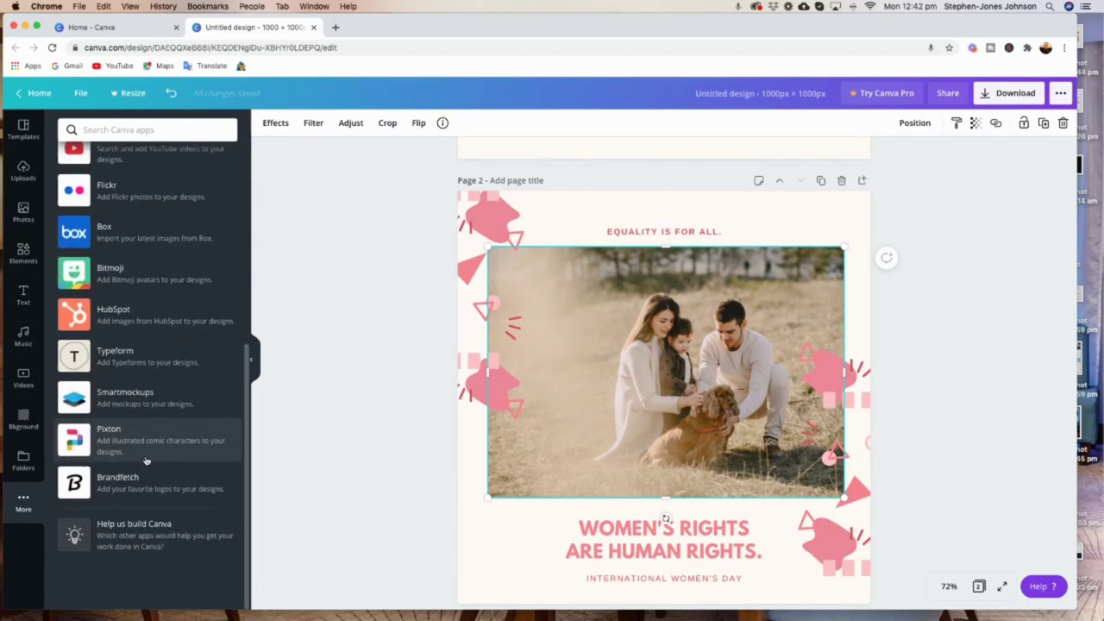
scroll(145, 459, up, 5)
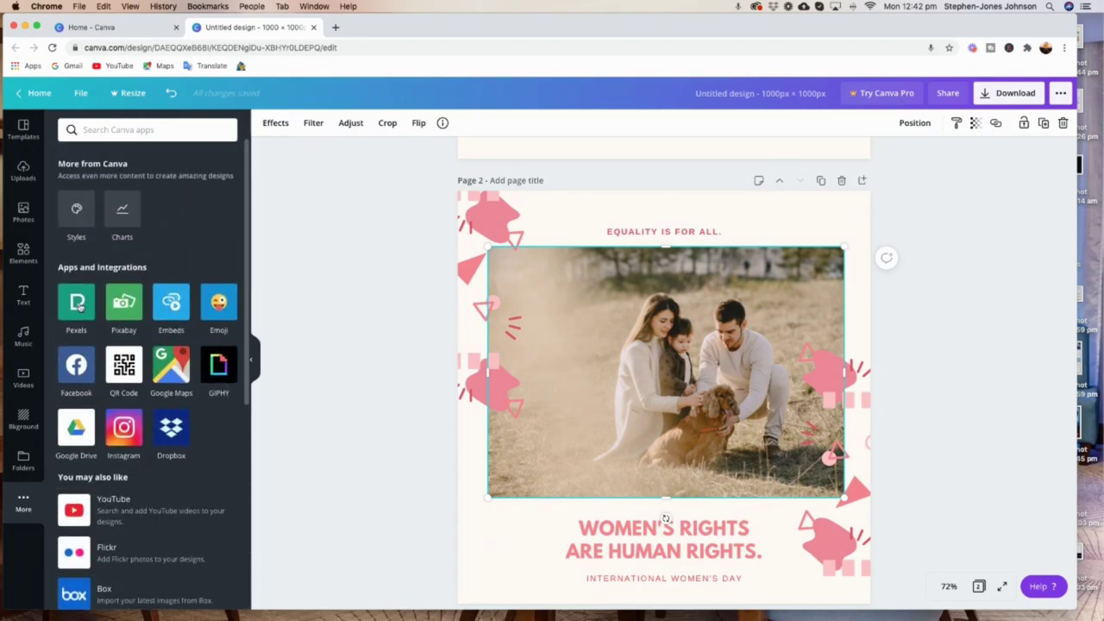
click(24, 337)
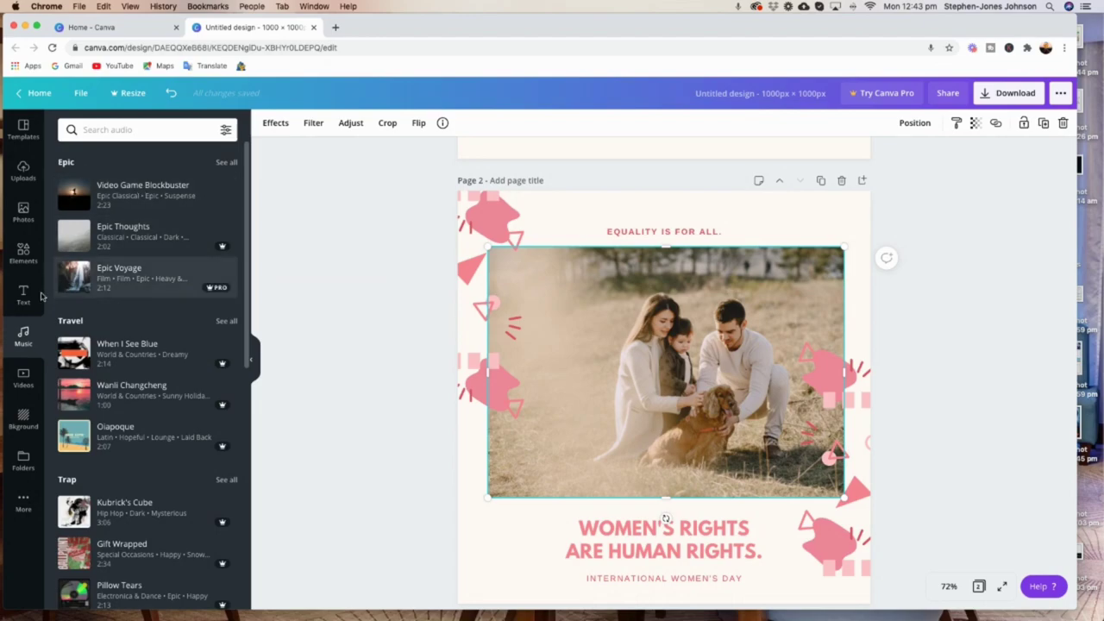
Return to uploaded images and bring up the Upload media source choices at normal zoom.
click(23, 172)
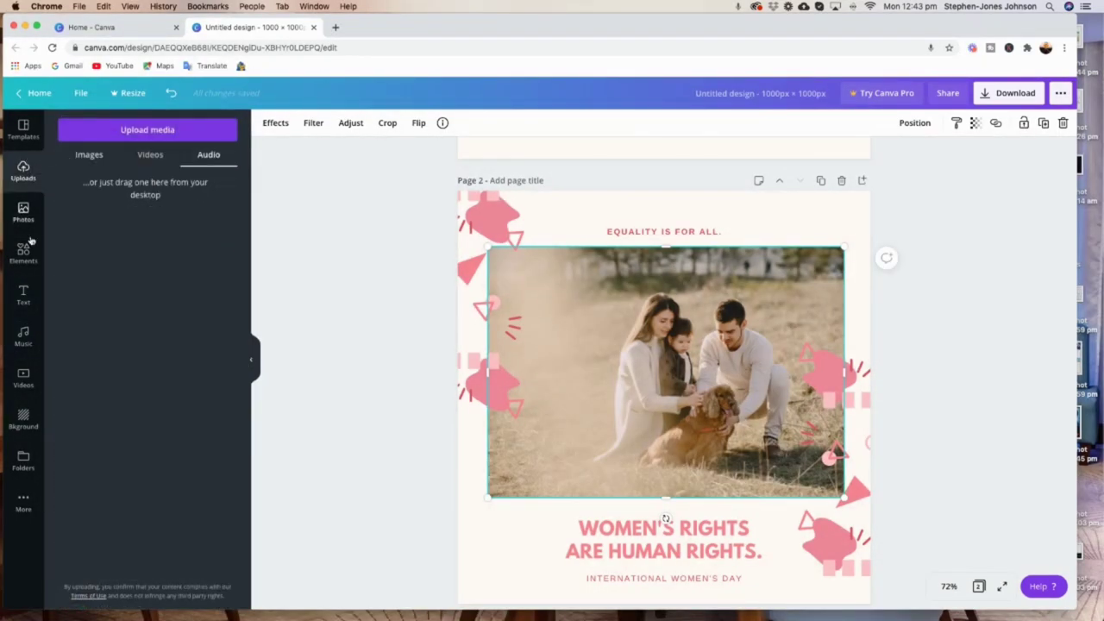
click(90, 154)
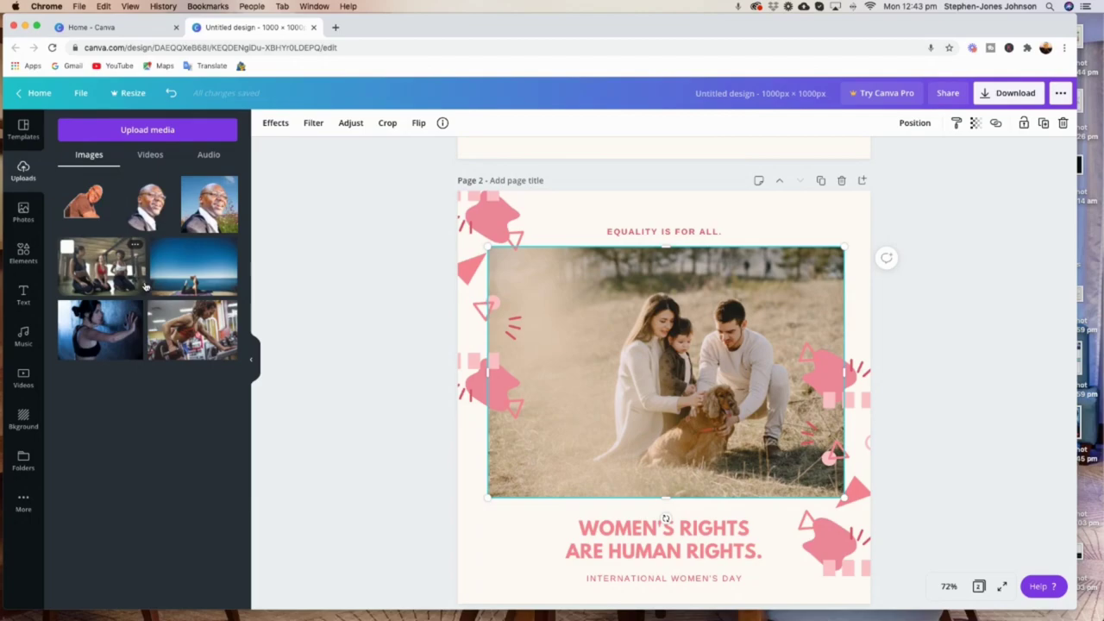
click(145, 131)
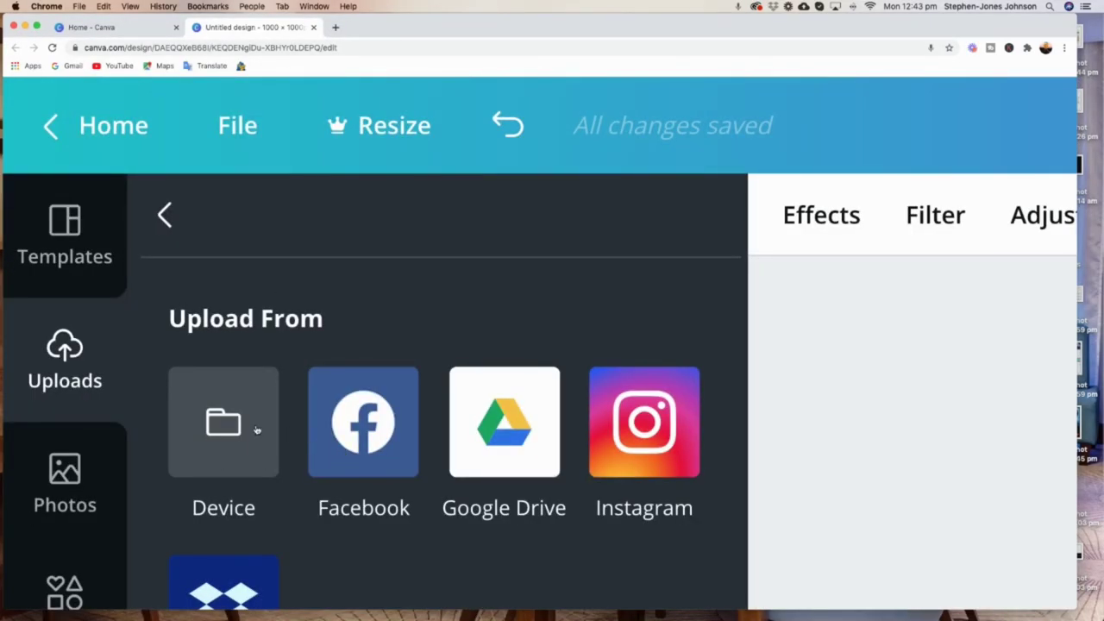
scroll(597, 450, down, 1)
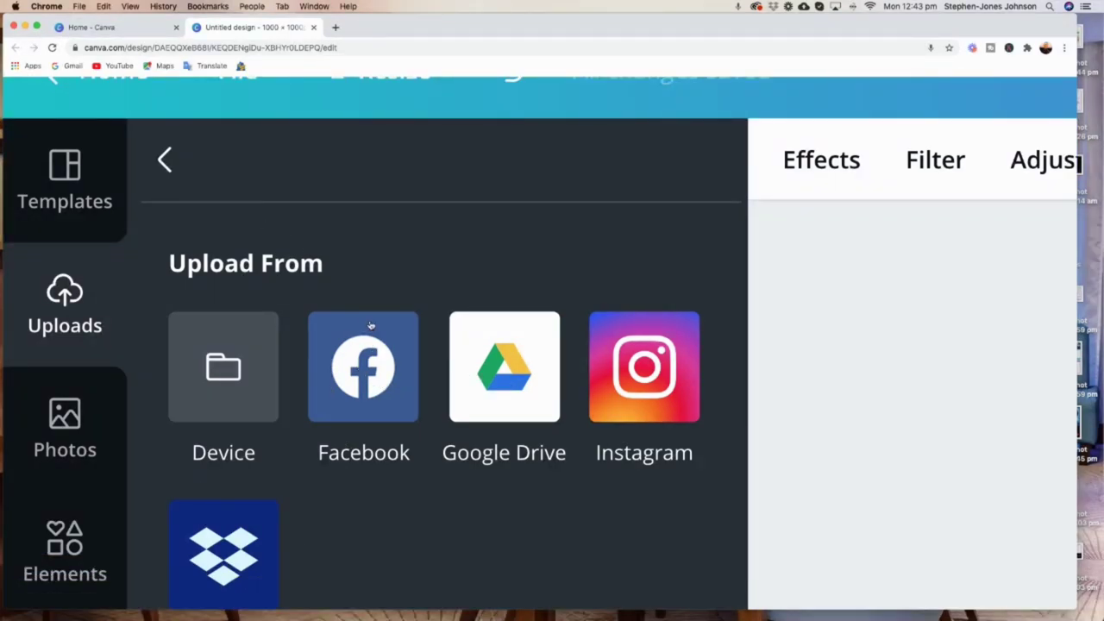
key(super+0)
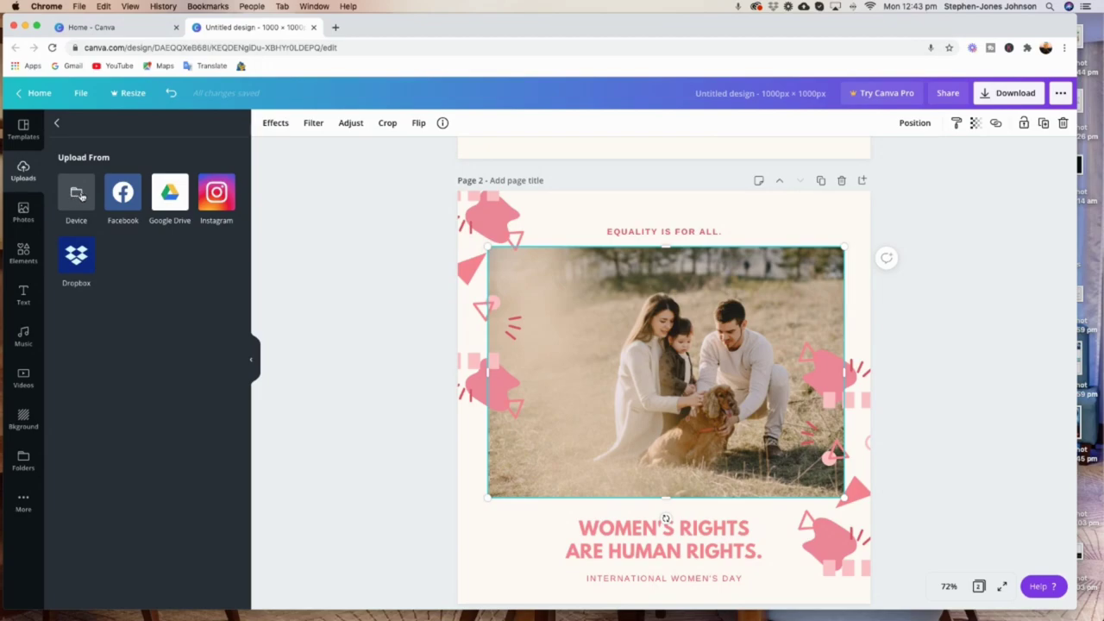
Upload IMG_2148.jpeg from the computer into the uploaded images library.
click(77, 195)
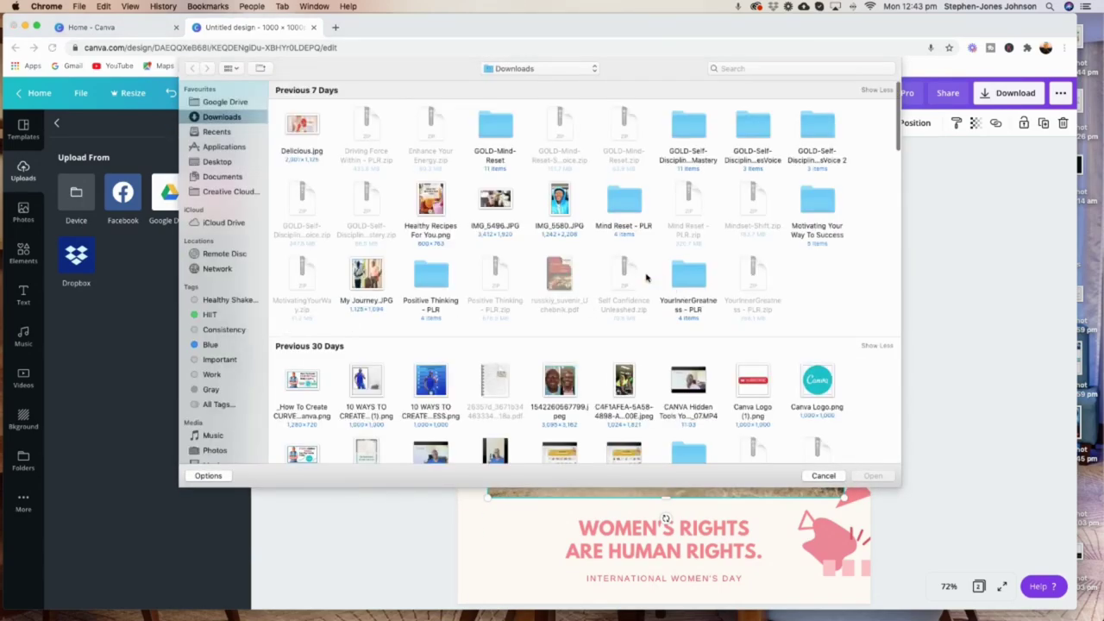
scroll(570, 362, down, 15)
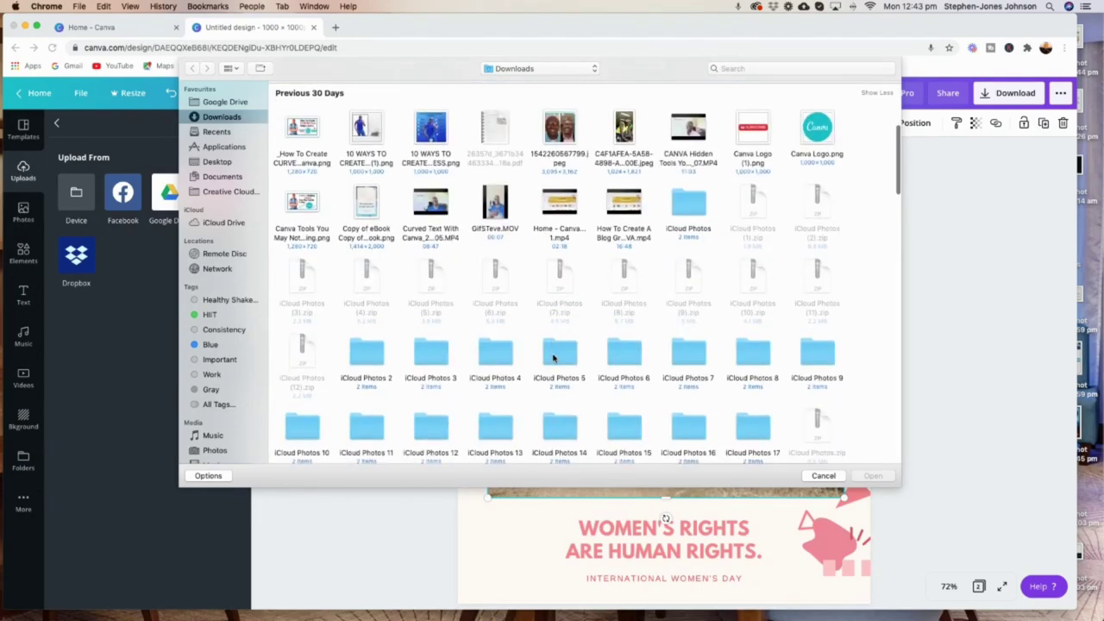
scroll(569, 354, down, 5)
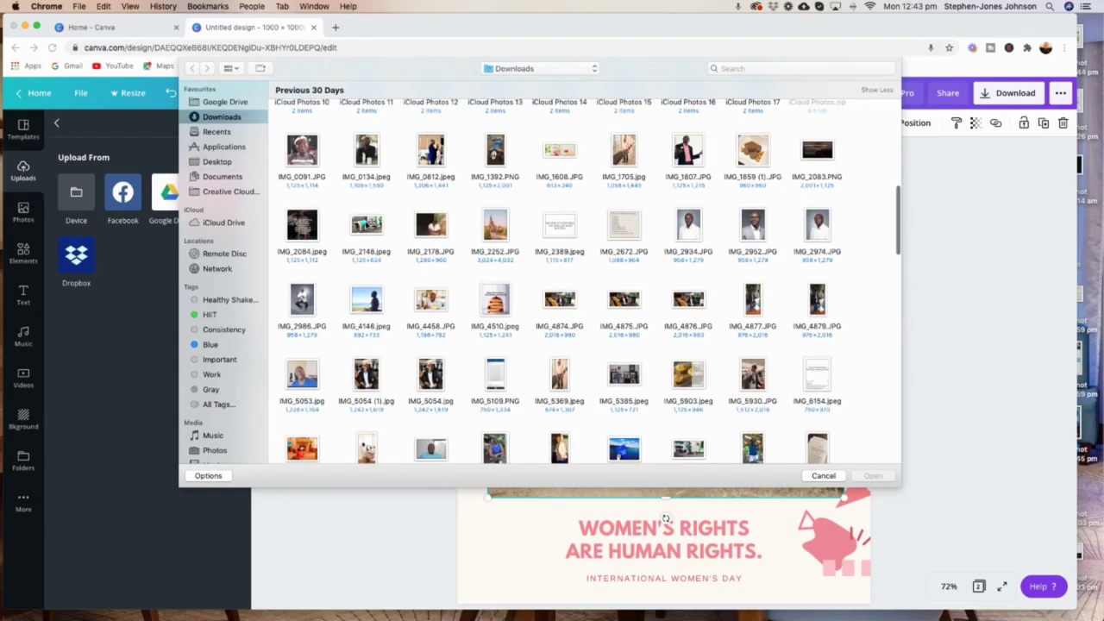
click(366, 224)
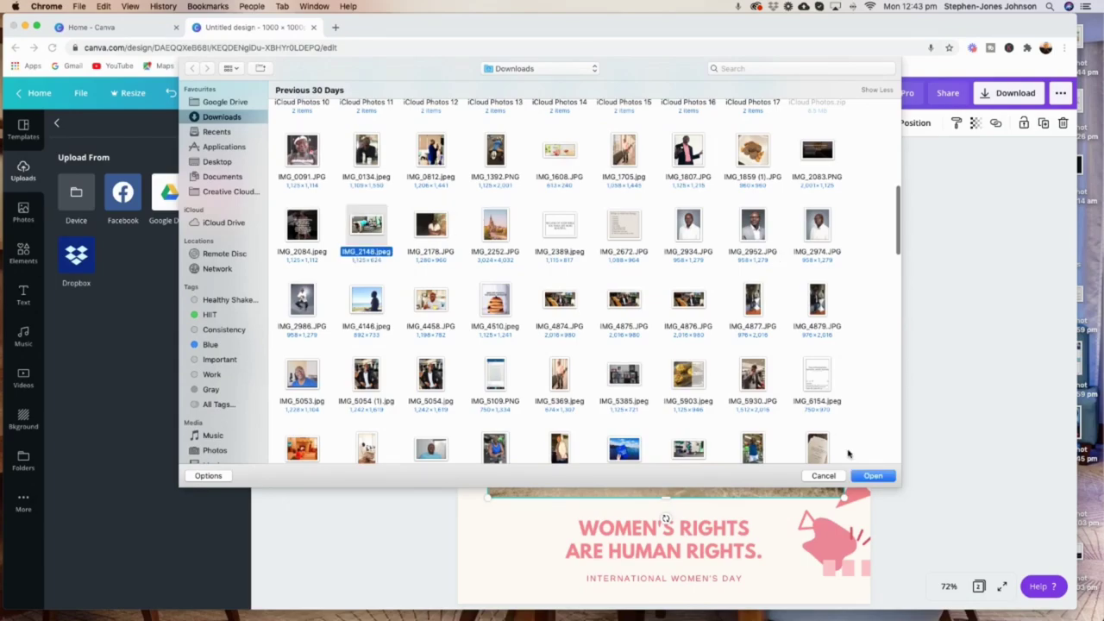
click(879, 480)
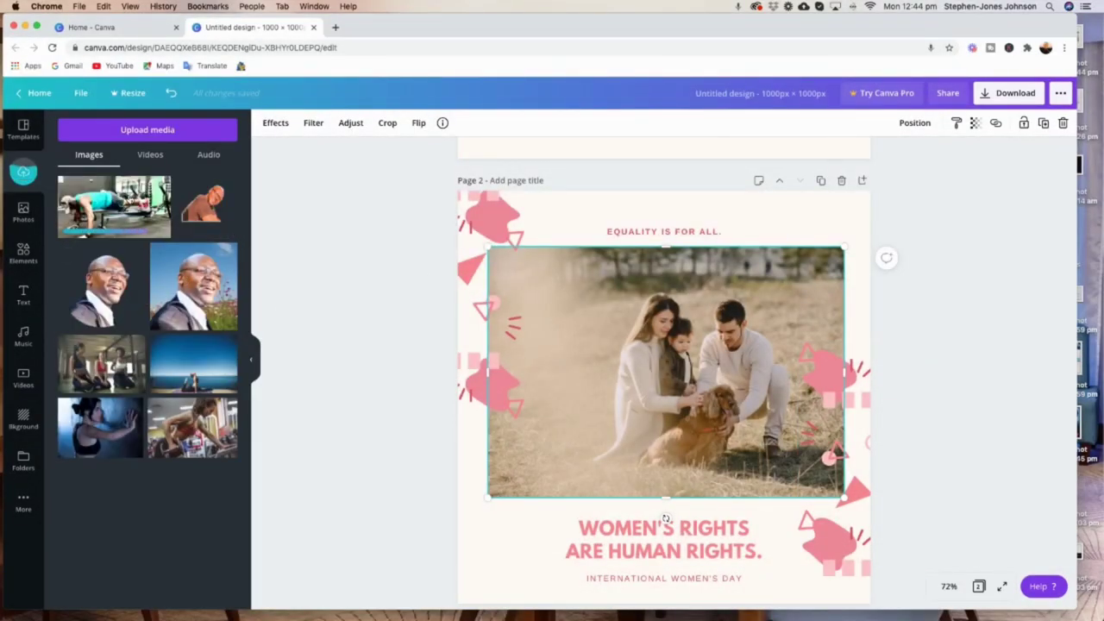
mouse_move(134, 264)
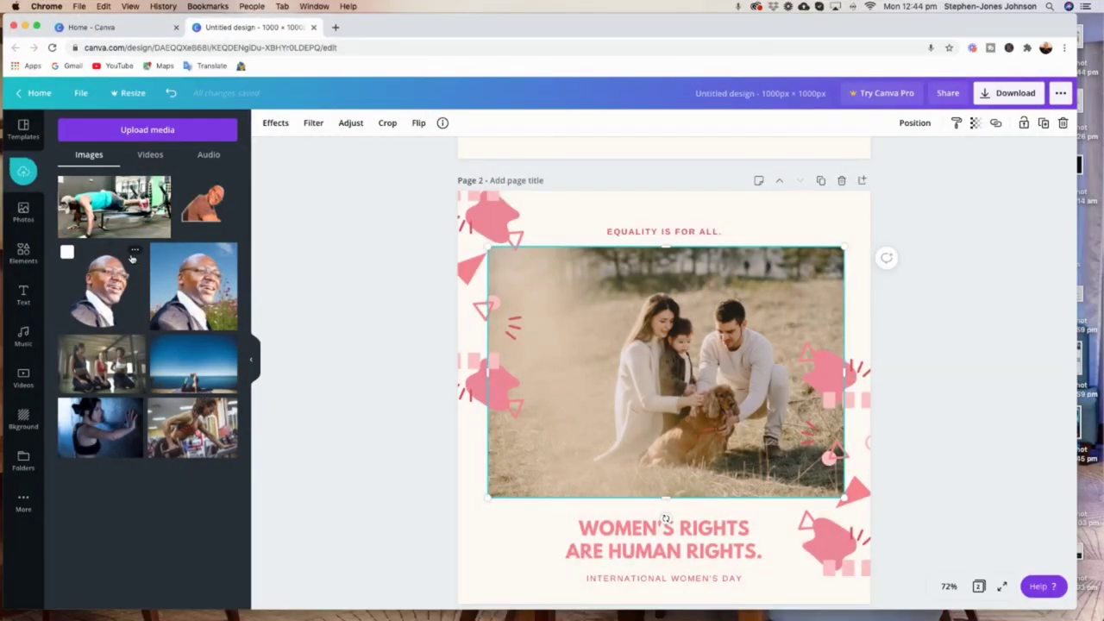
mouse_move(153, 183)
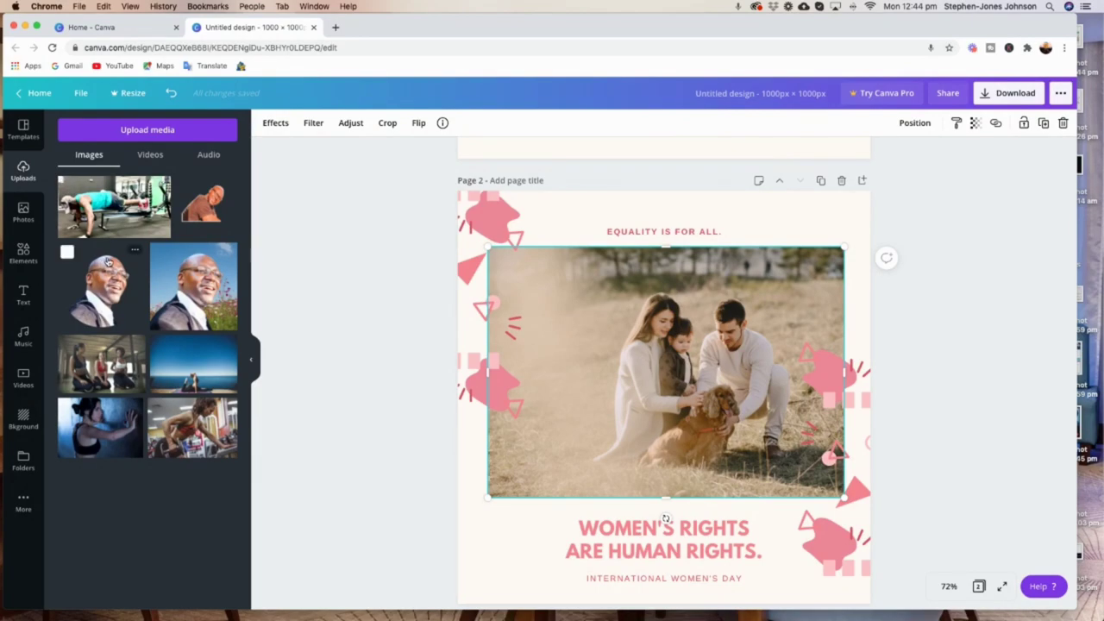
Upload IMG_7712.jpeg, the blue book by the river photo, from Device onto page 2.
click(129, 130)
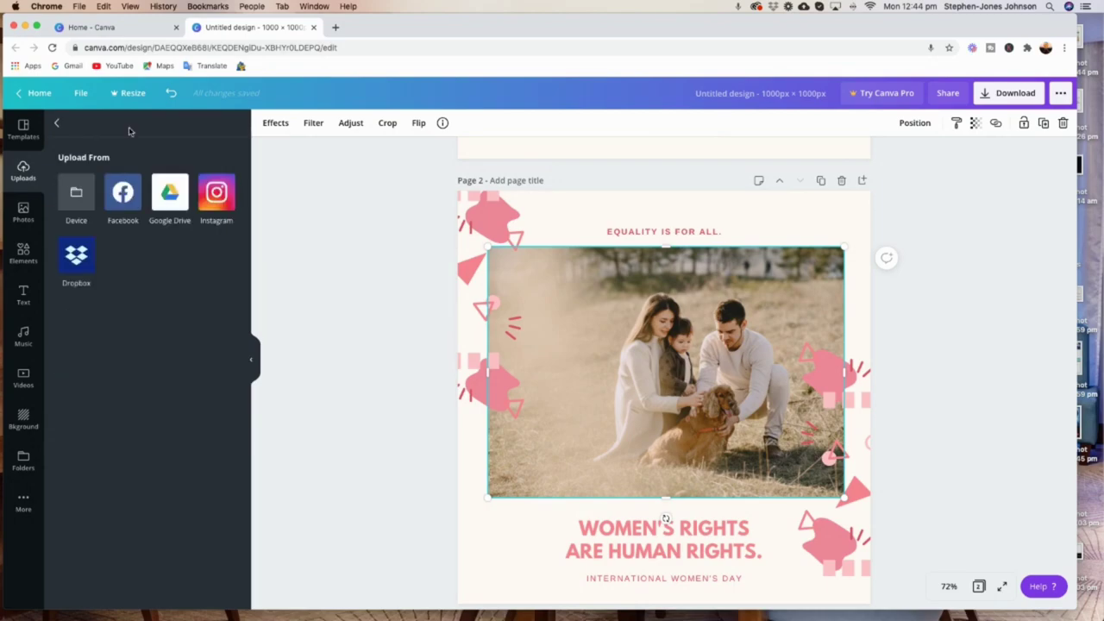
click(76, 195)
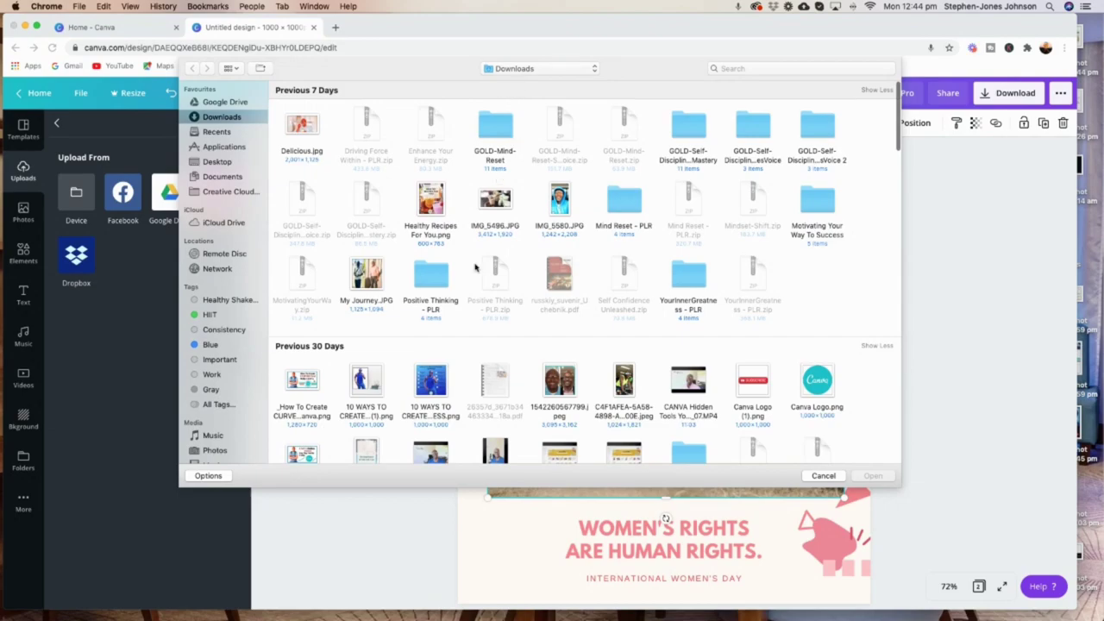
scroll(495, 362, down, 10)
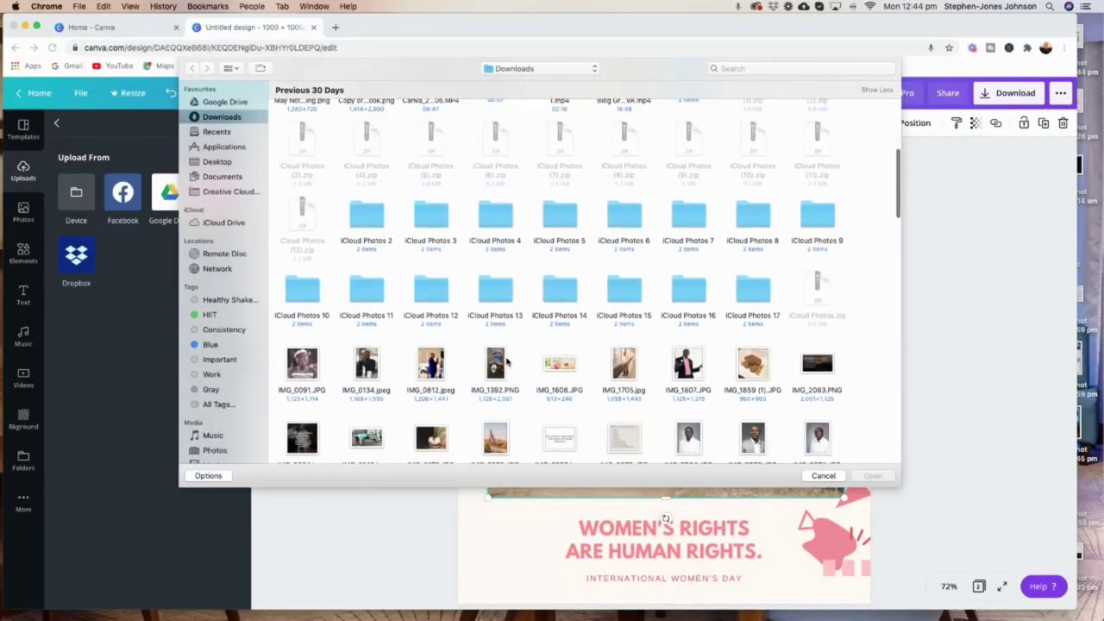
scroll(507, 363, down, 8)
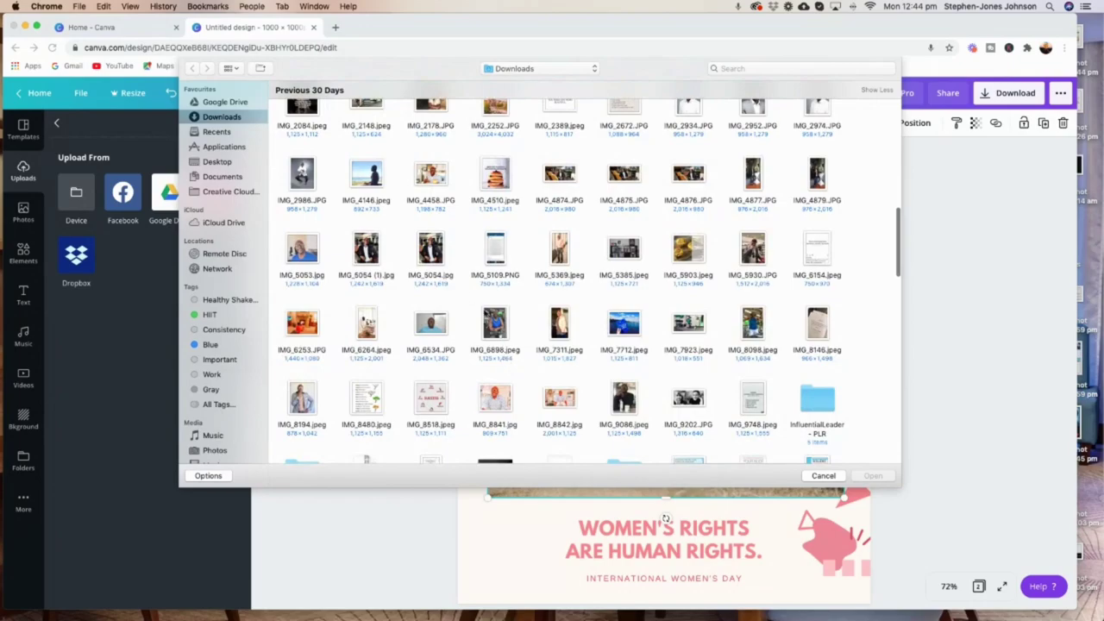
scroll(518, 307, down, 5)
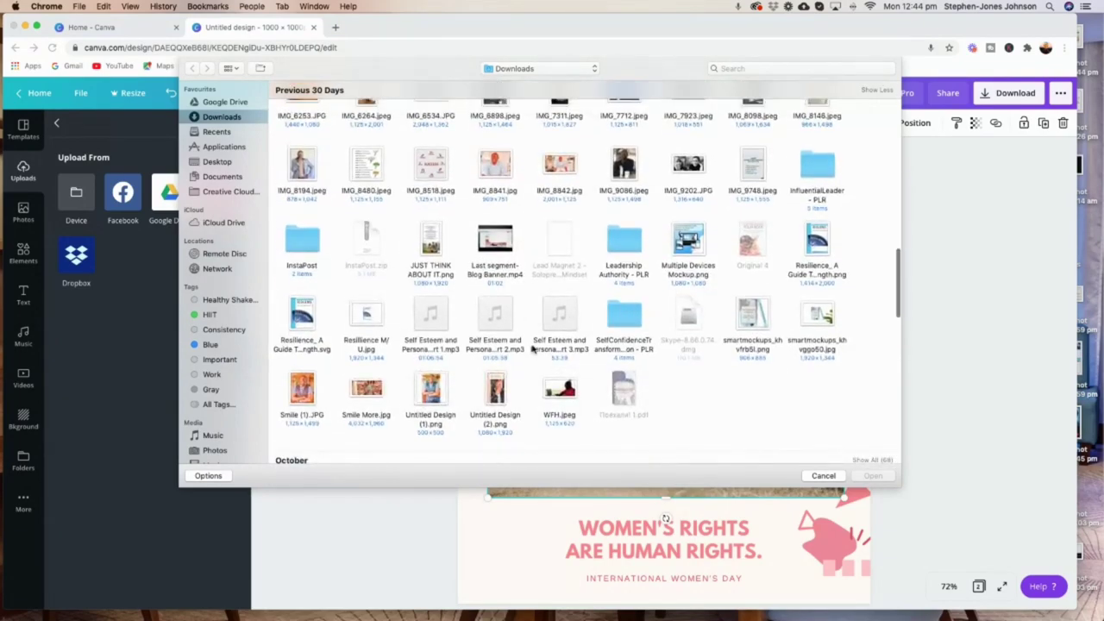
scroll(532, 349, up, 5)
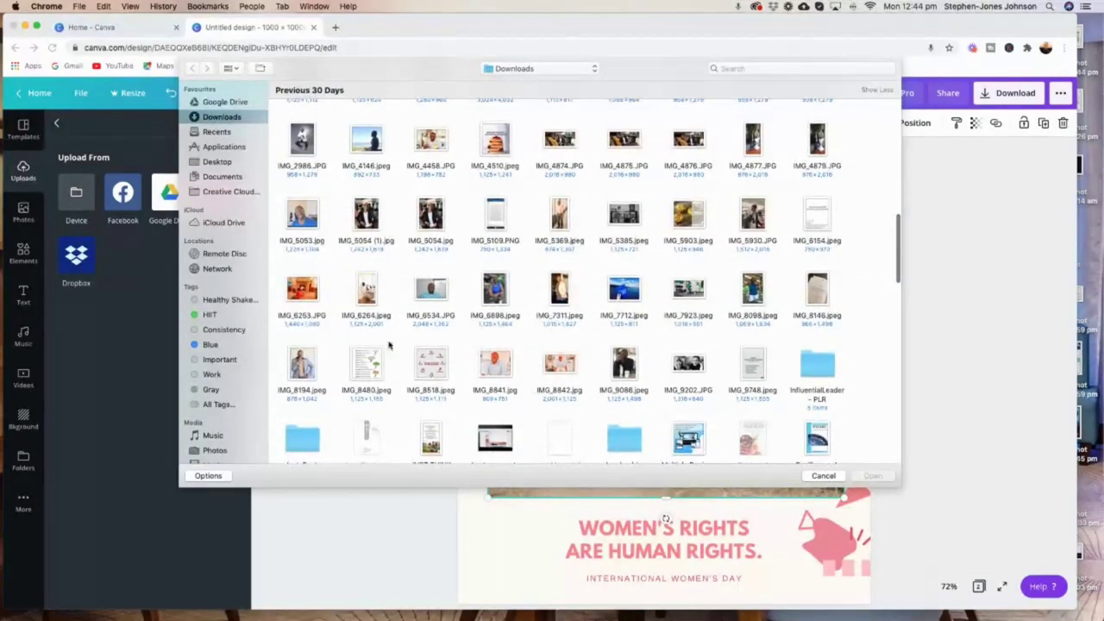
scroll(591, 296, up, 2)
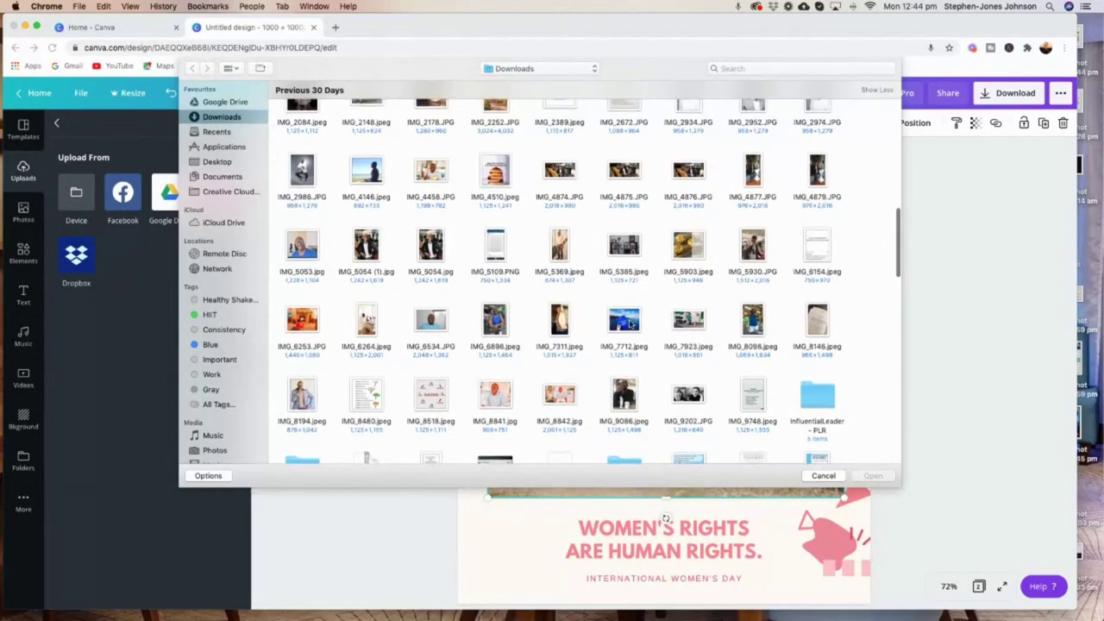
drag(628, 322, 488, 561)
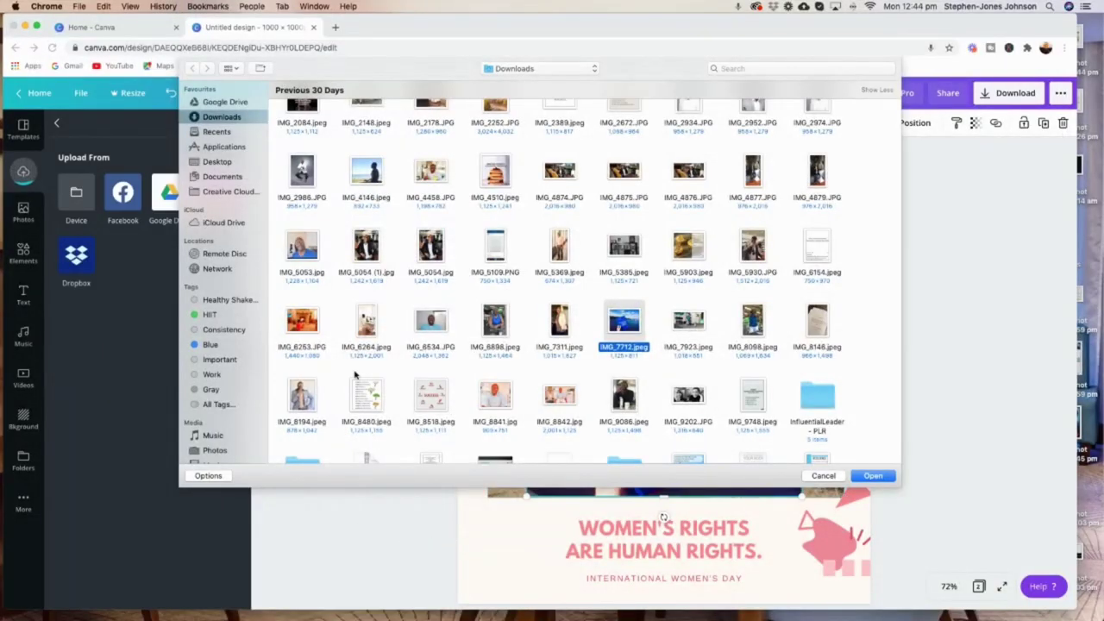
click(823, 476)
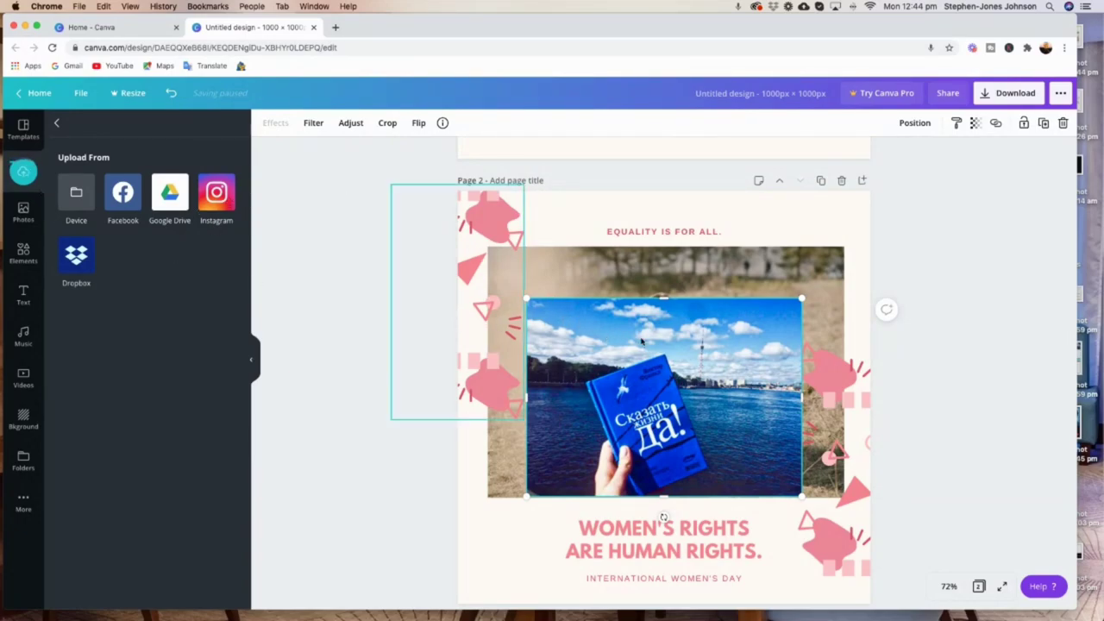
Move the blue book photo up-left and stretch it to fill the area between heading and slogan.
drag(643, 384, 631, 346)
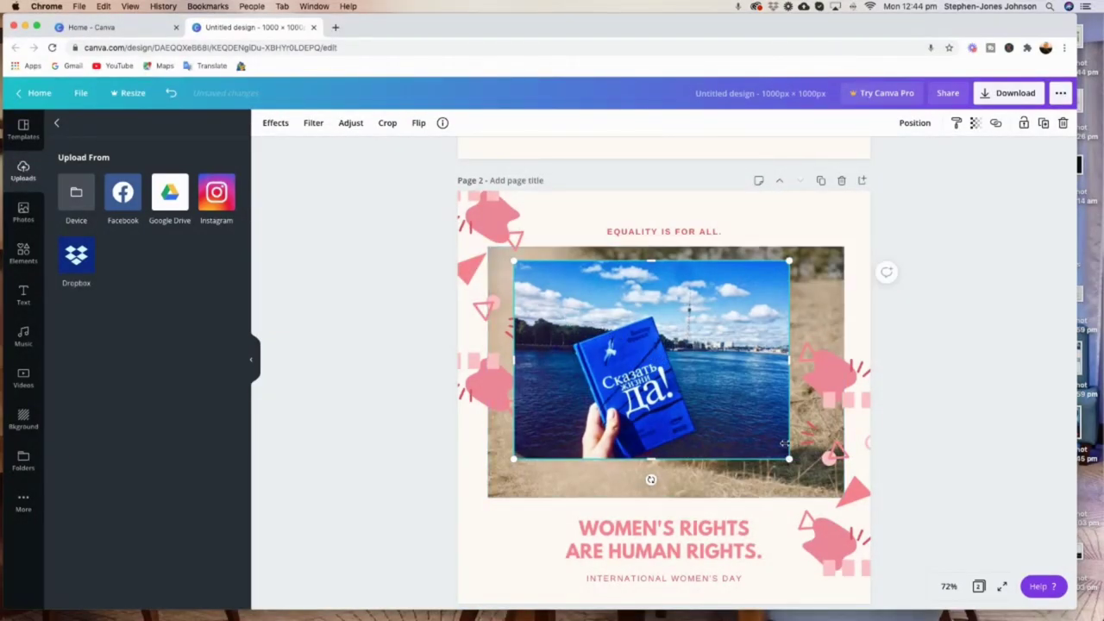
drag(787, 460, 837, 495)
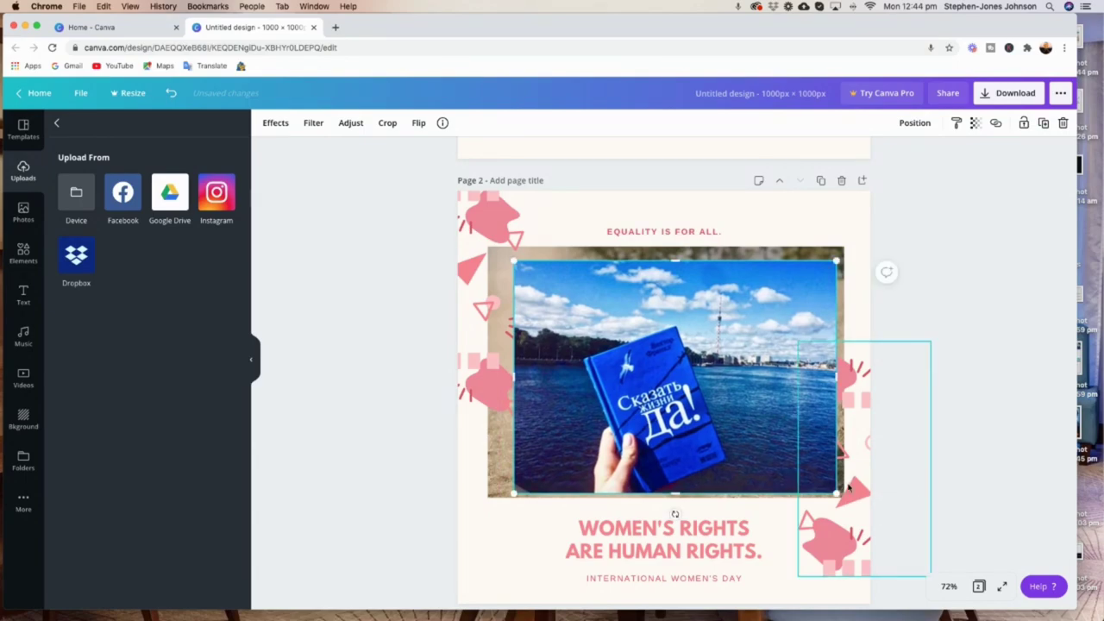
drag(514, 260, 478, 249)
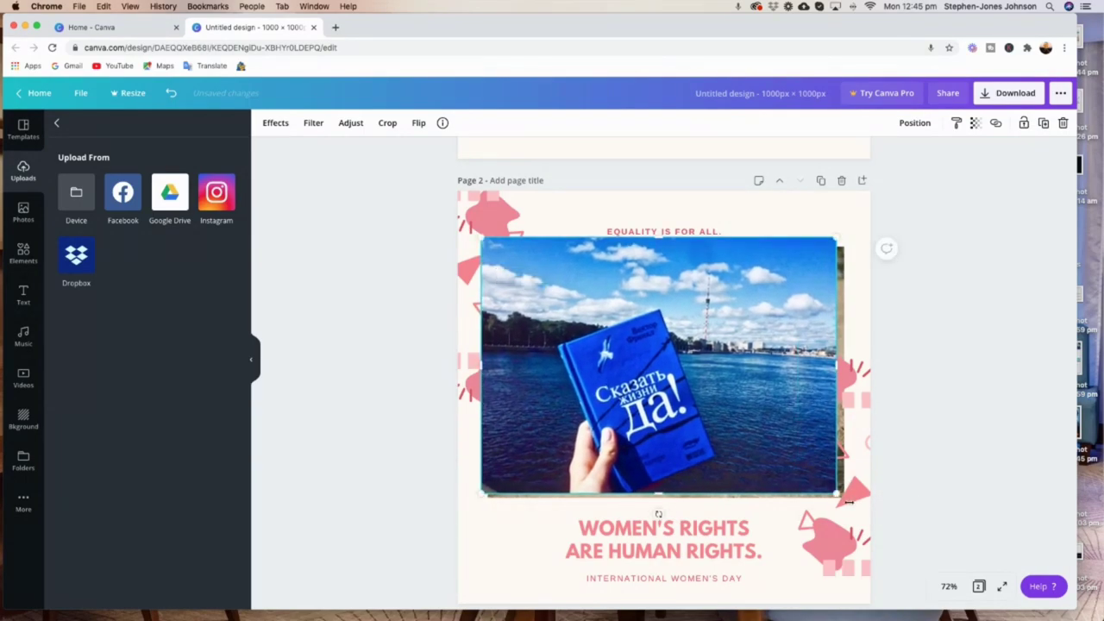
drag(836, 493, 841, 497)
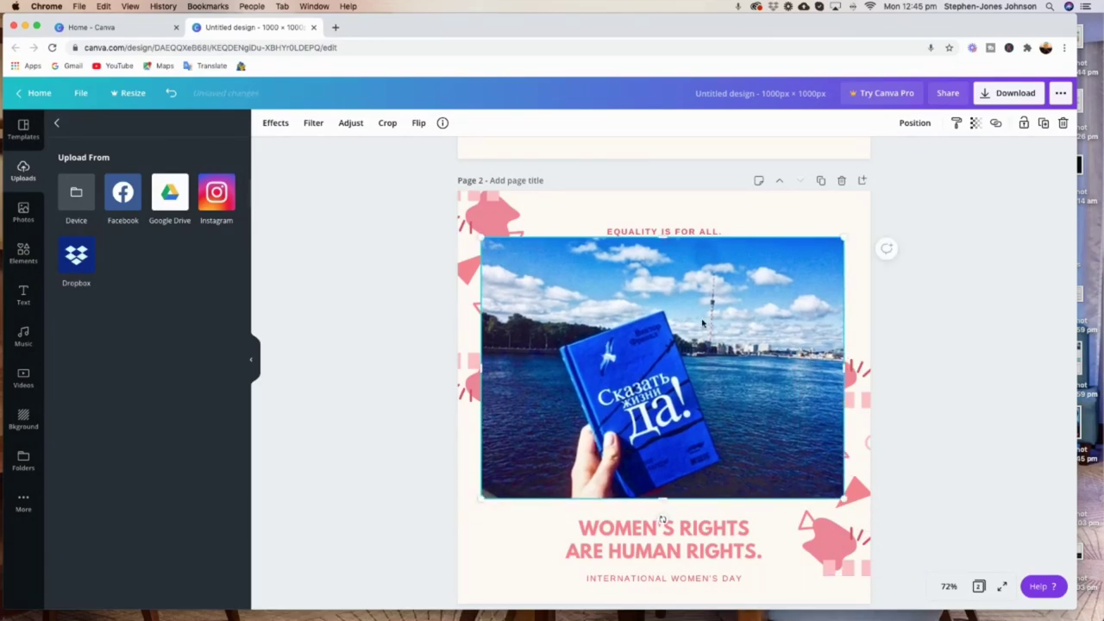
Send the book photo three layers backward under Position so it sits behind the family photo.
click(916, 128)
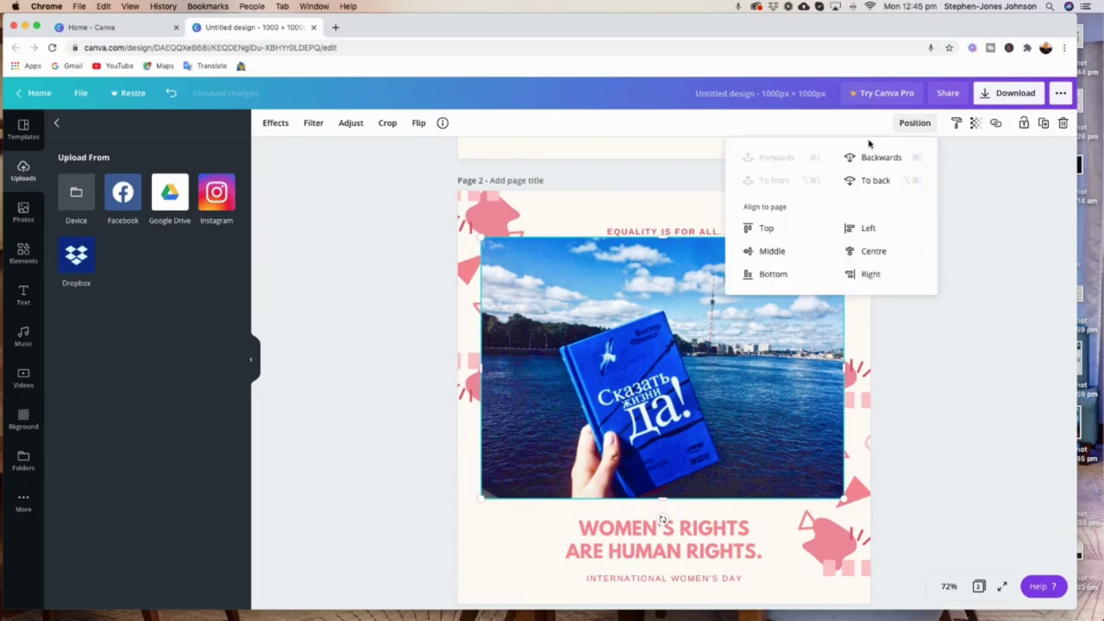
click(878, 157)
click(877, 157)
click(878, 157)
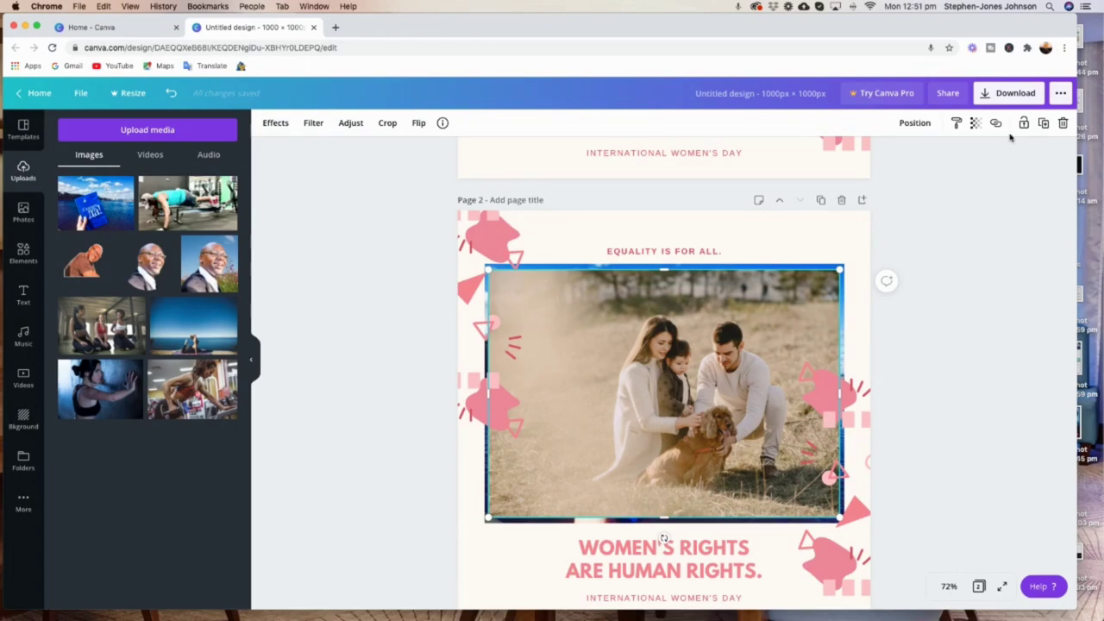
Delete the family photo on page 2 so the blue book photo shows through.
click(1063, 124)
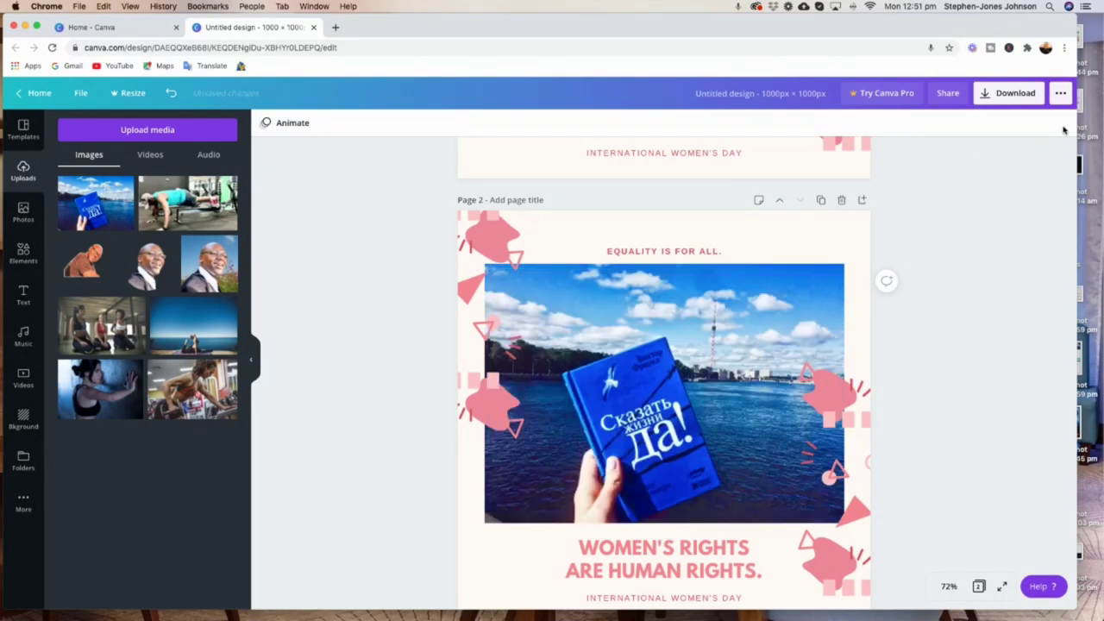
scroll(652, 344, down, 2)
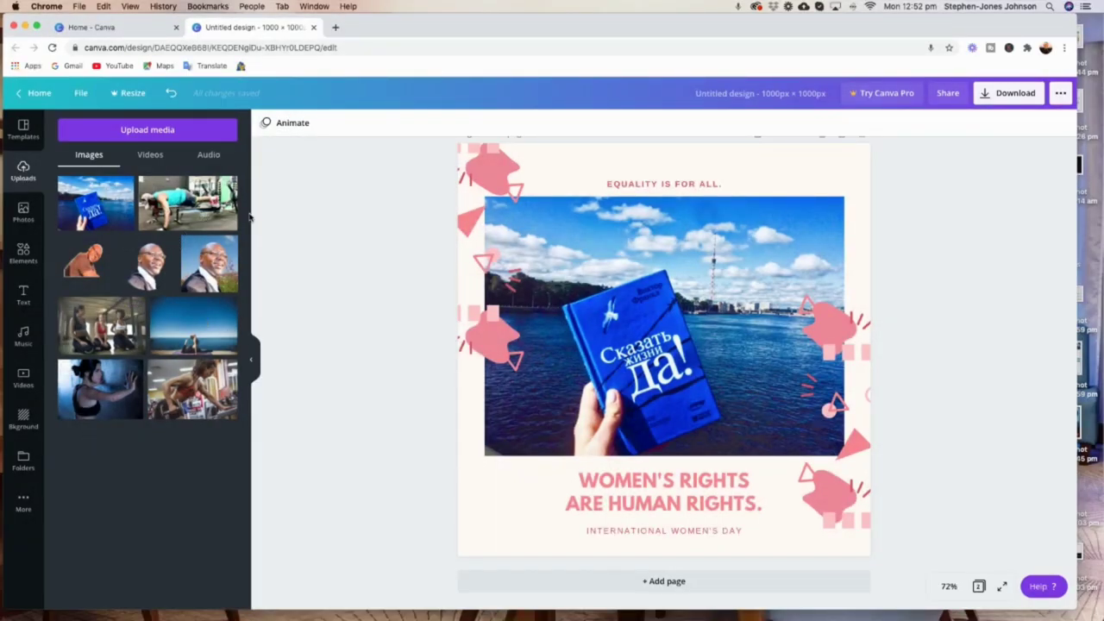
Fill page 2's image frame with the uploaded blue book photo, keeping page 1's family photo.
scroll(481, 295, up, 5)
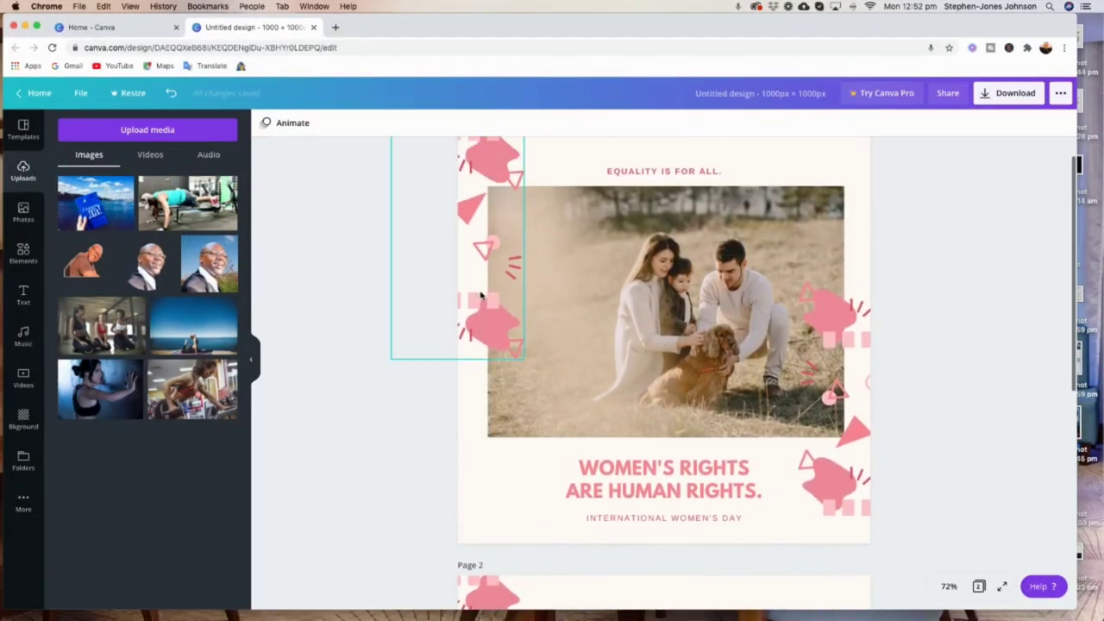
scroll(486, 296, up, 1)
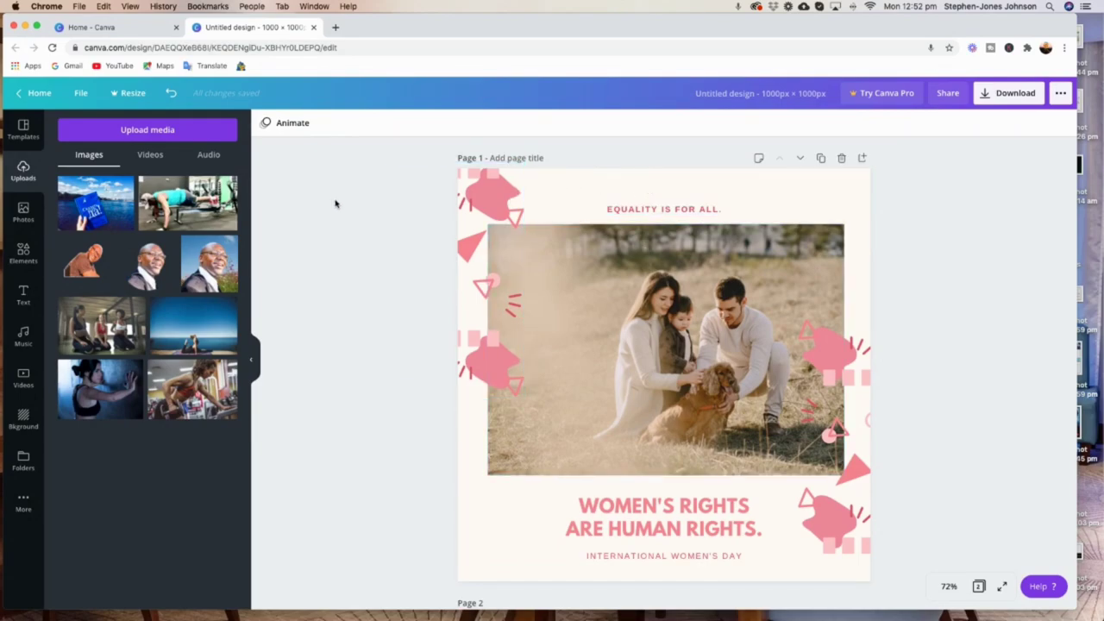
scroll(382, 201, down, 3)
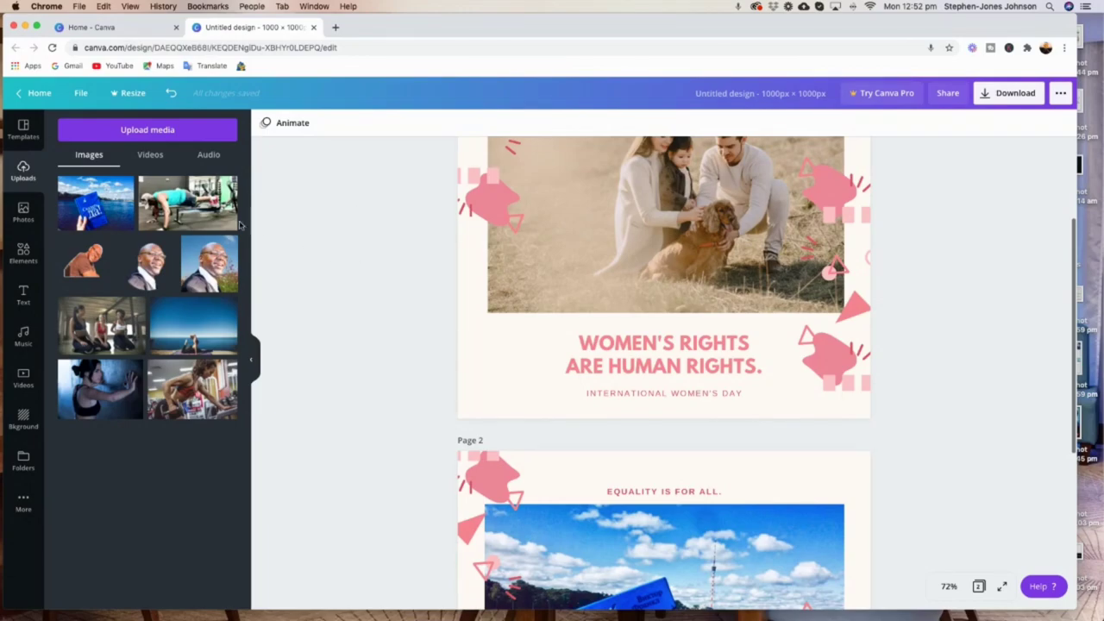
scroll(278, 198, up, 2)
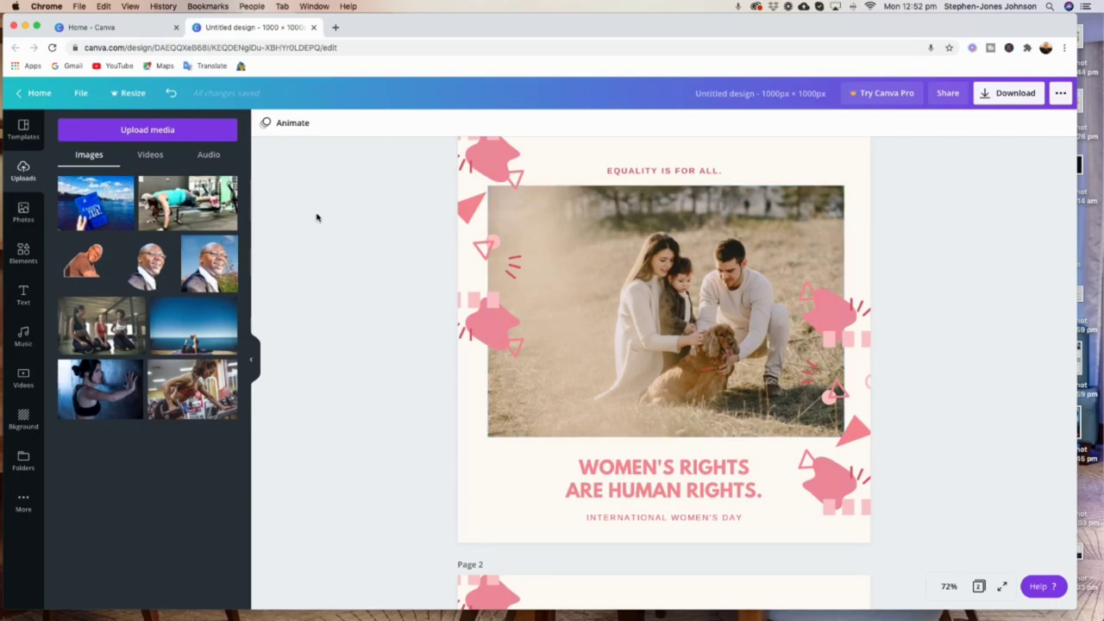
scroll(319, 228, down, 5)
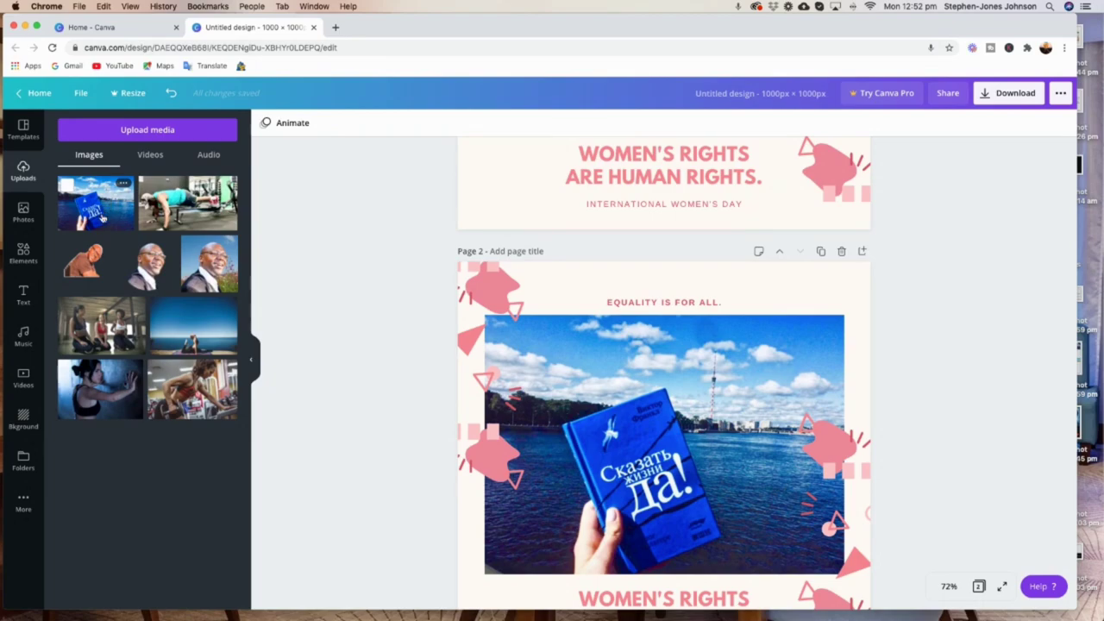
drag(103, 219, 649, 375)
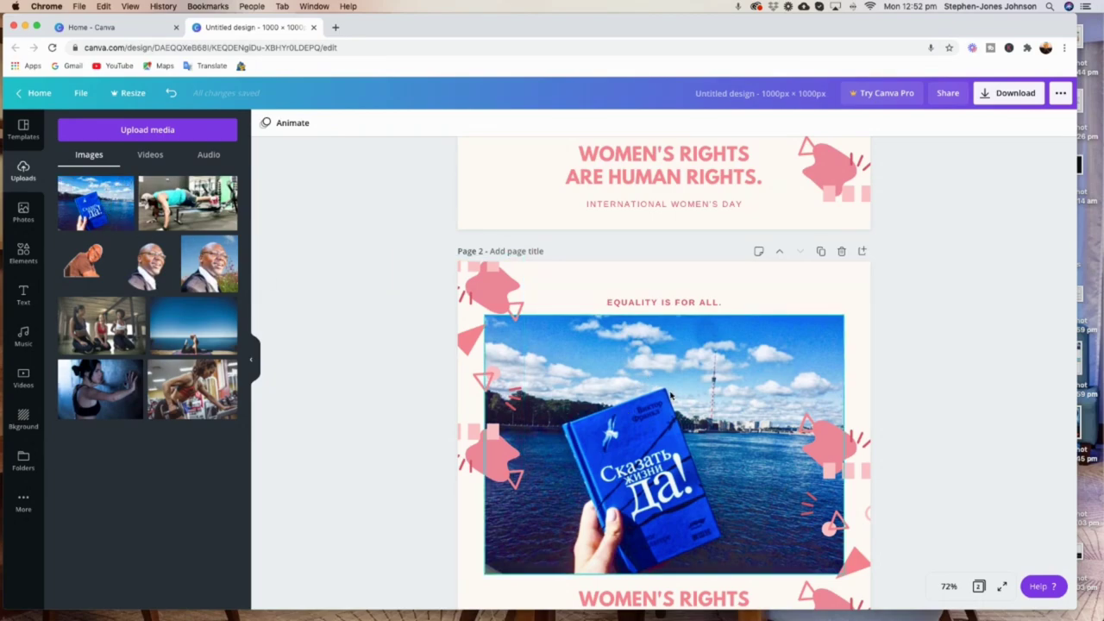
scroll(671, 395, down, 3)
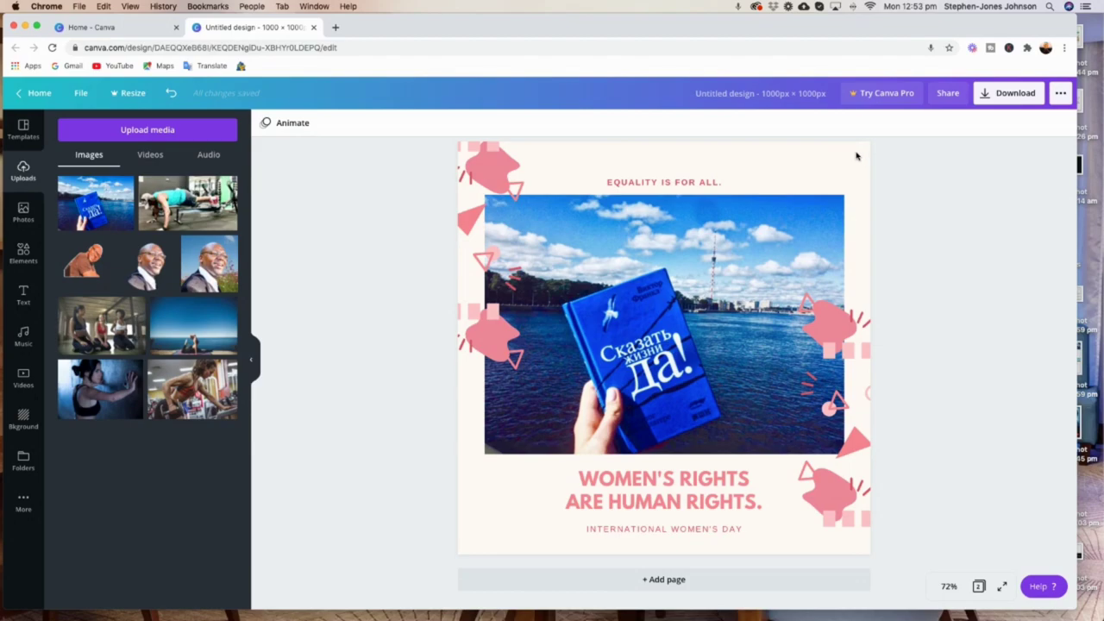
key(super+z)
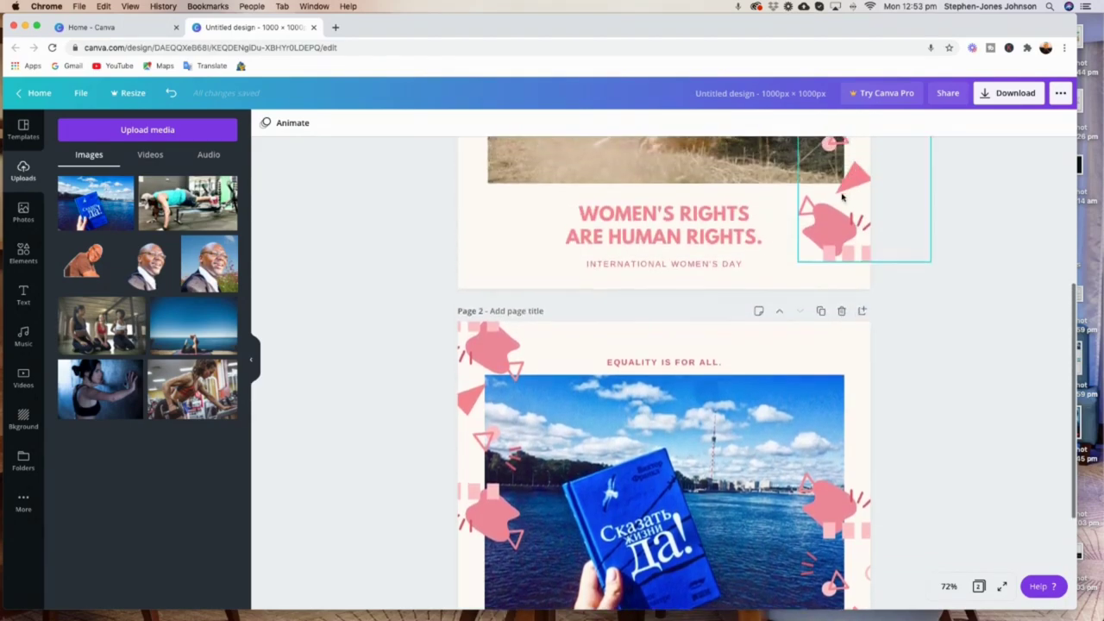
scroll(897, 343, down, 3)
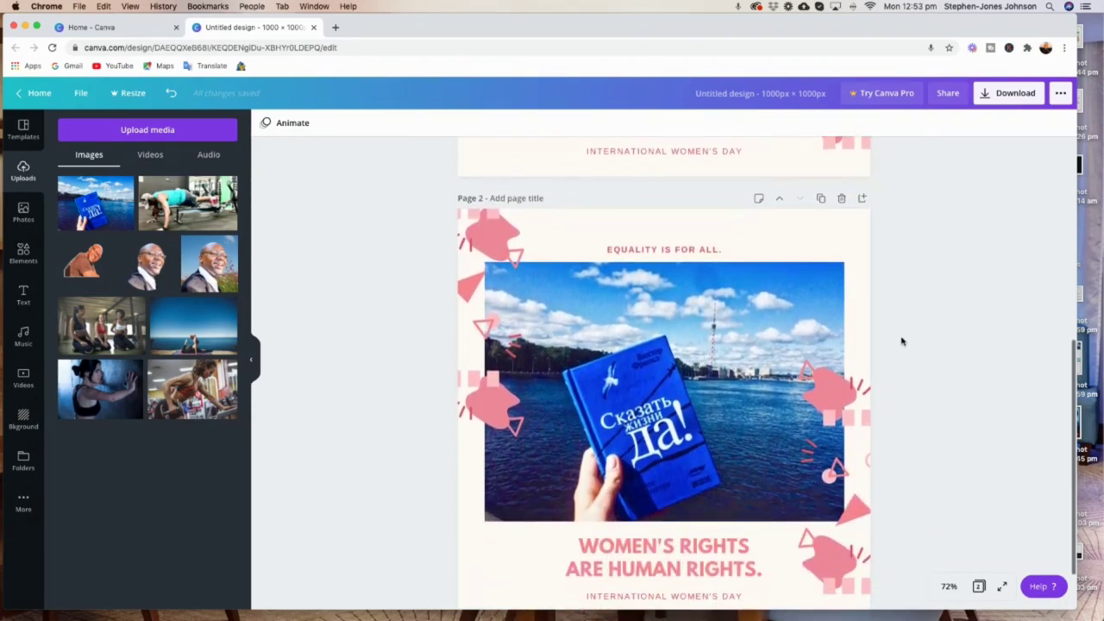